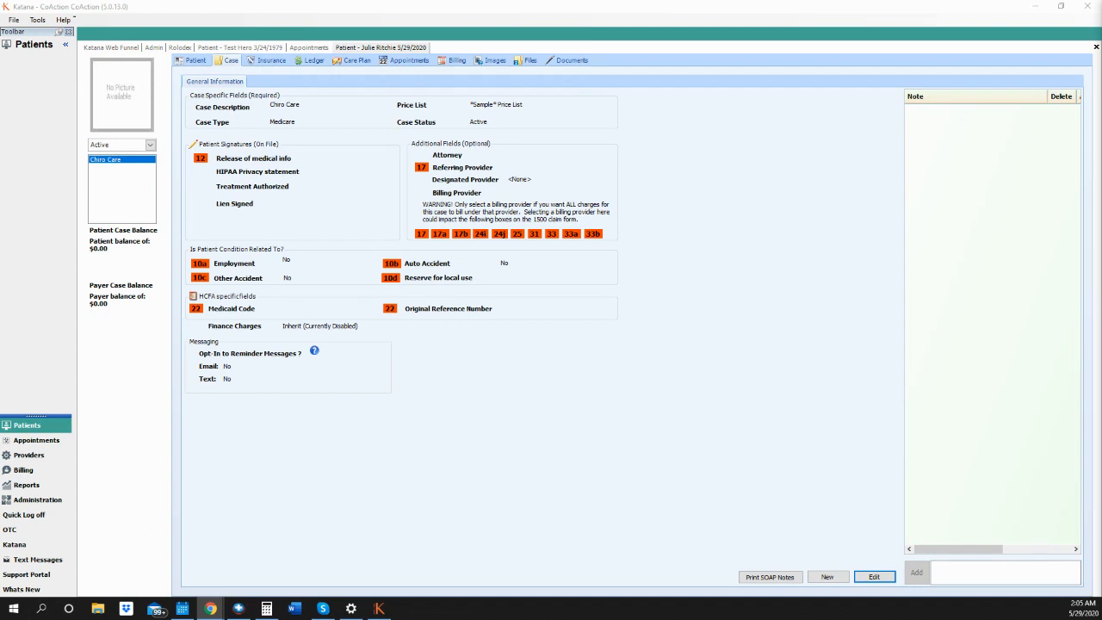
- Show the patient's Insurance page with its empty primary, secondary and tertiary payer columns
left_click(269, 62)
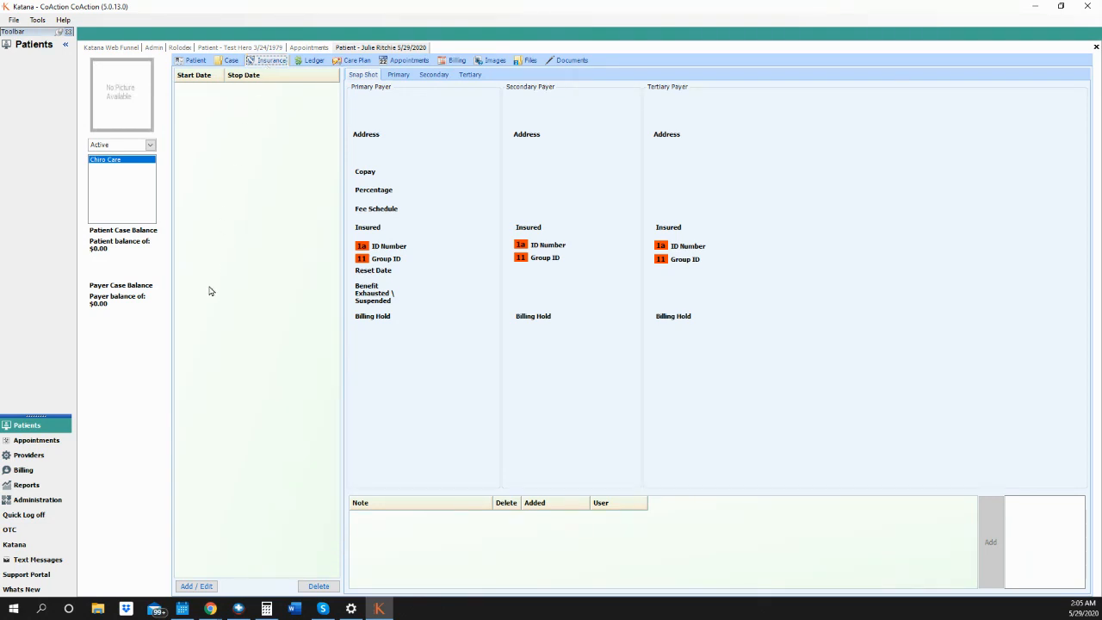
- Create a new primary policy with This Patient (self) as policyholder, reaching the payer list
left_click(195, 586)
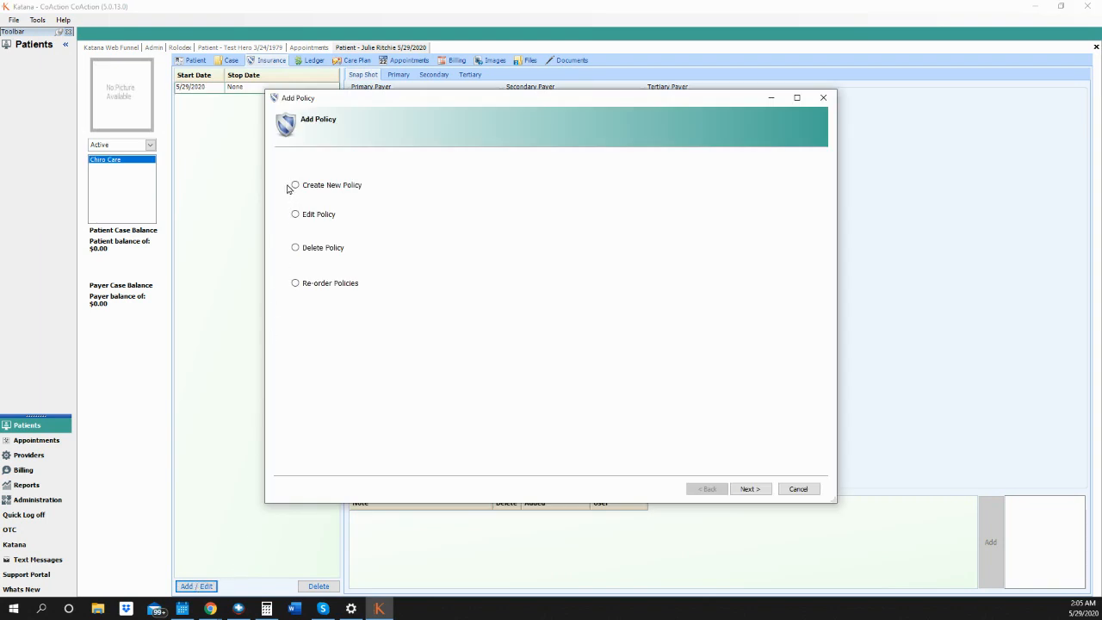
left_click(295, 187)
left_click(750, 489)
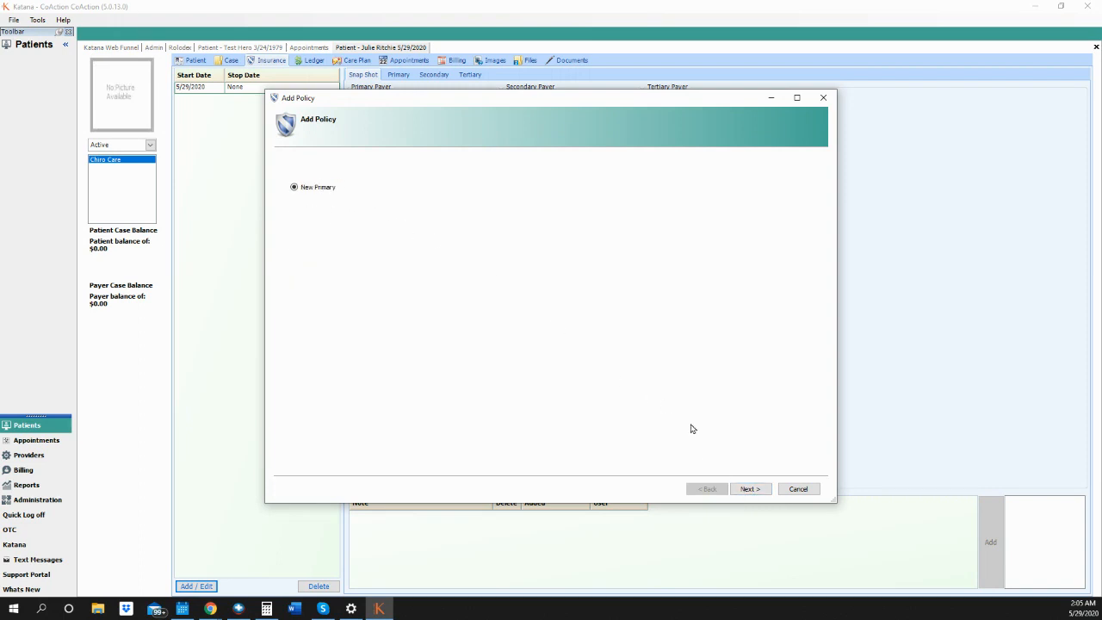
left_click(747, 489)
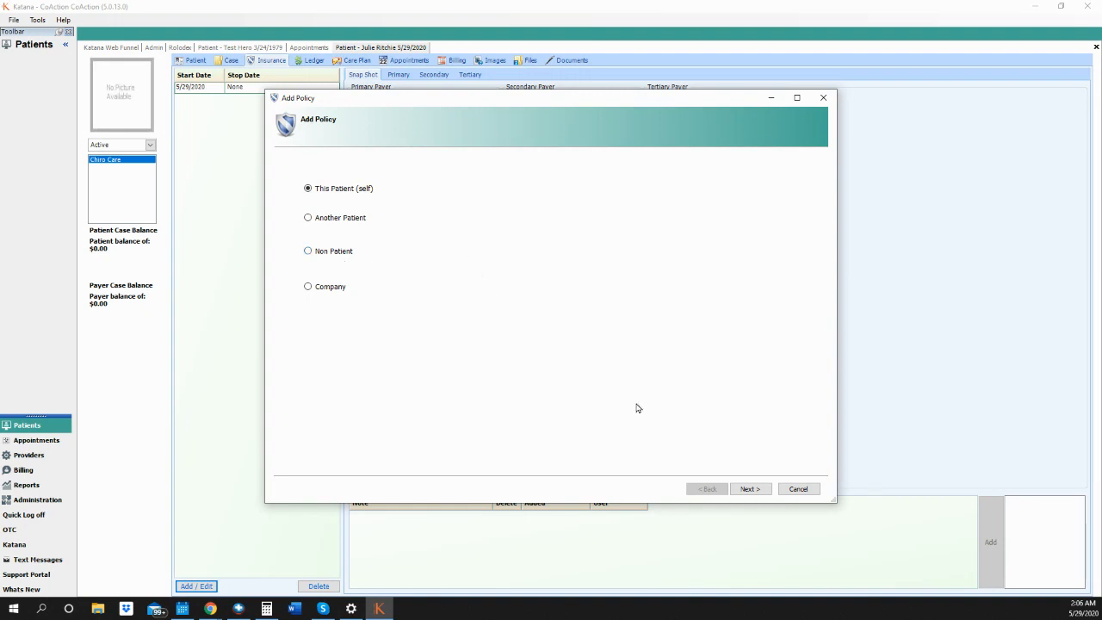
left_click(749, 489)
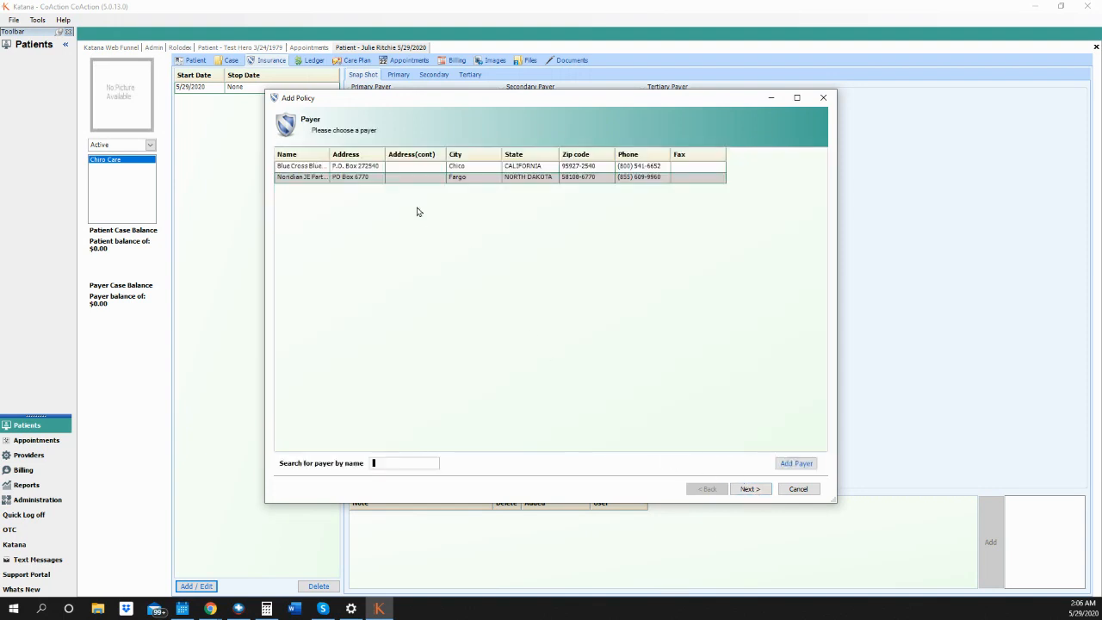
- Select Blue Cross as the payer, dismiss the Add Payer form, and continue to Case Policy
left_click(371, 166)
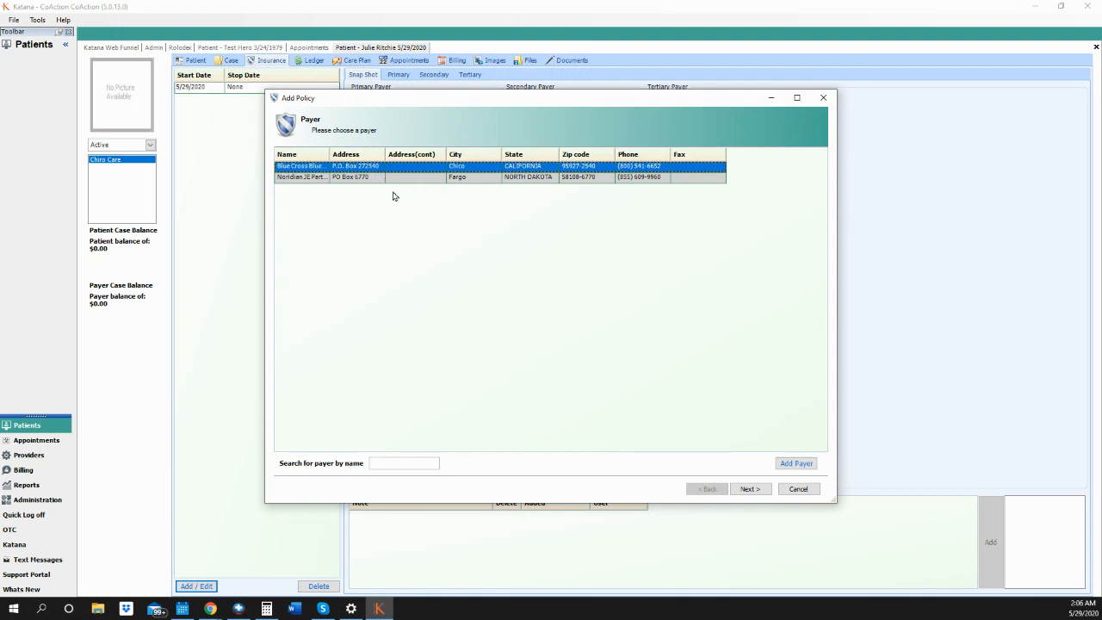
left_click(799, 464)
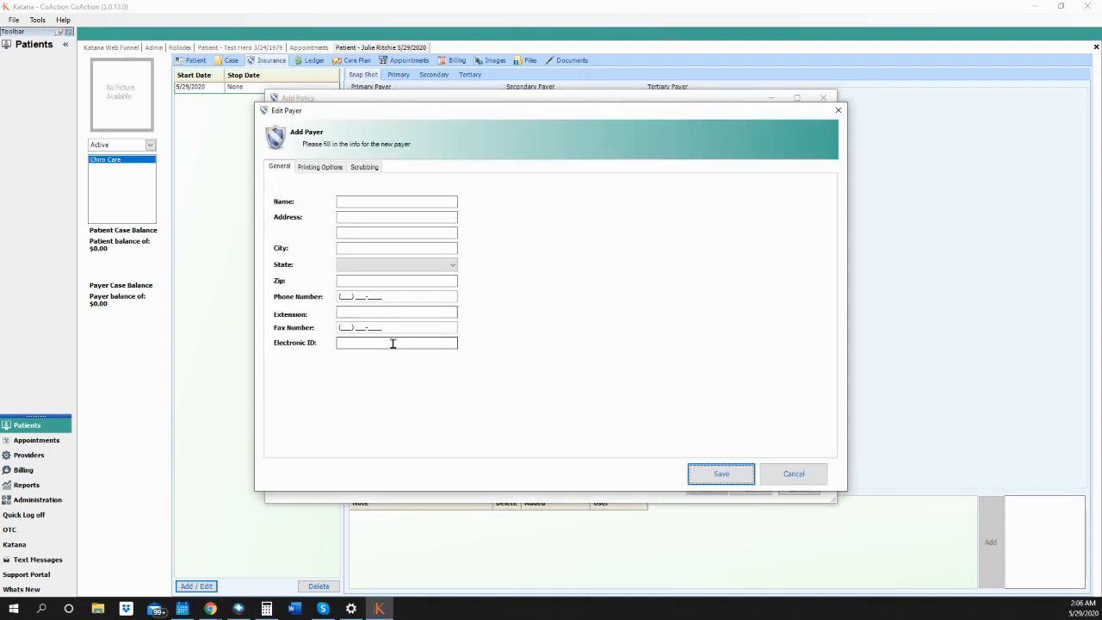
left_click(780, 479)
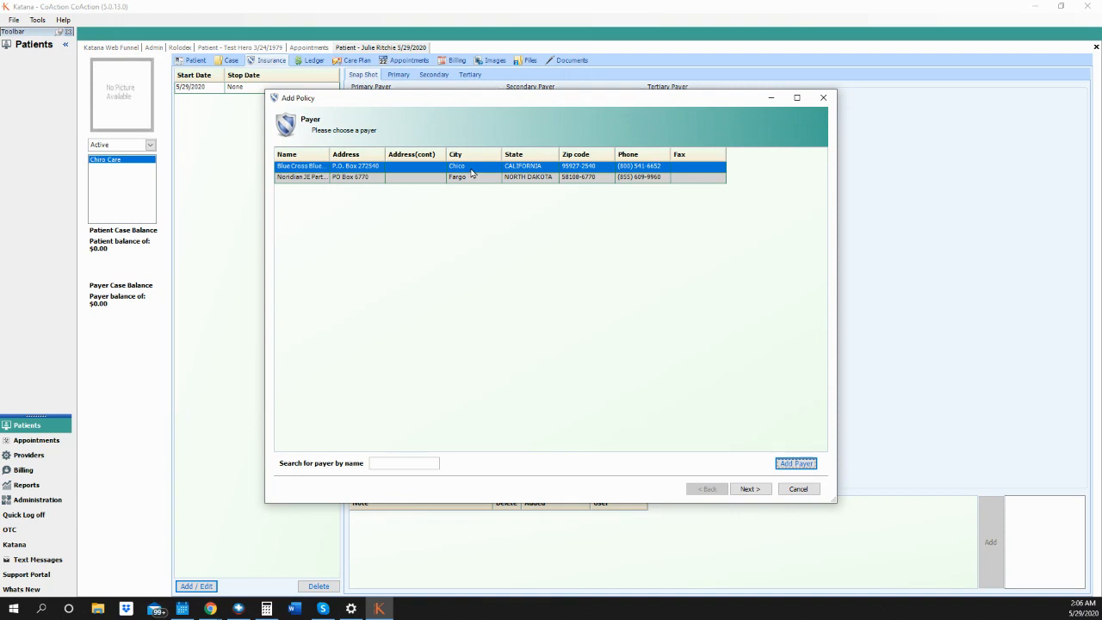
left_click(748, 489)
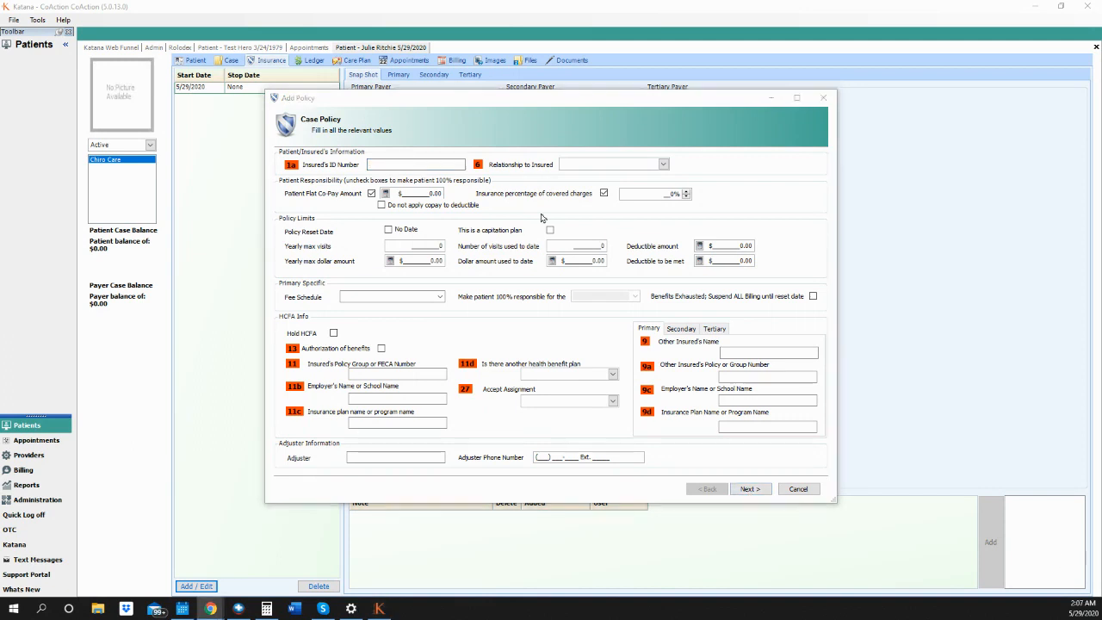
- Enter the insured's ID number and pick Self as the relationship to insured
left_click(400, 163)
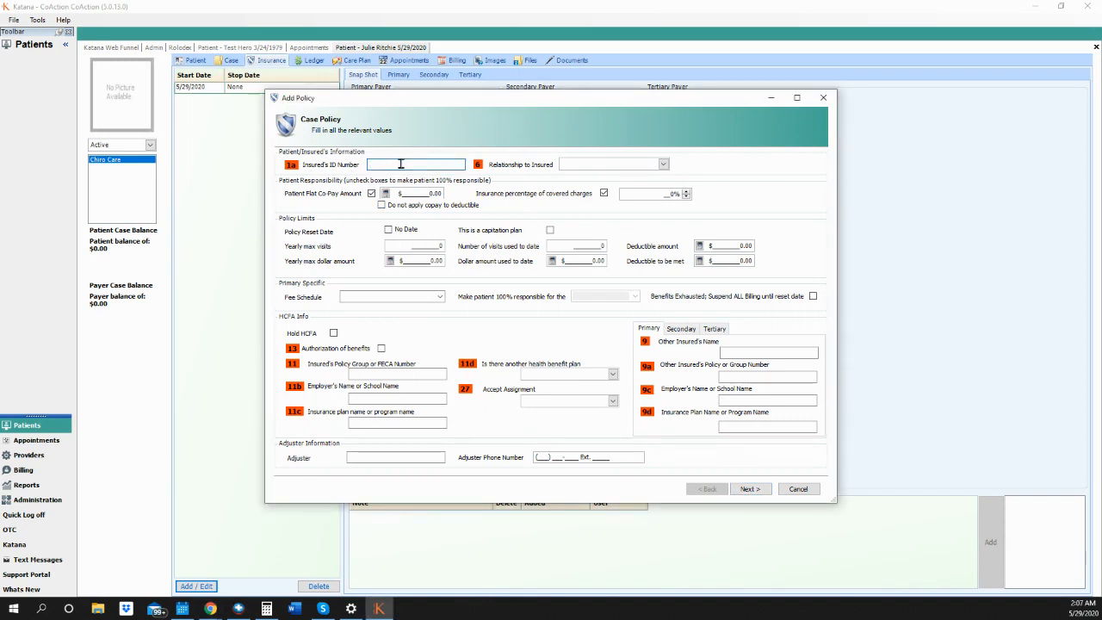
left_click(663, 164)
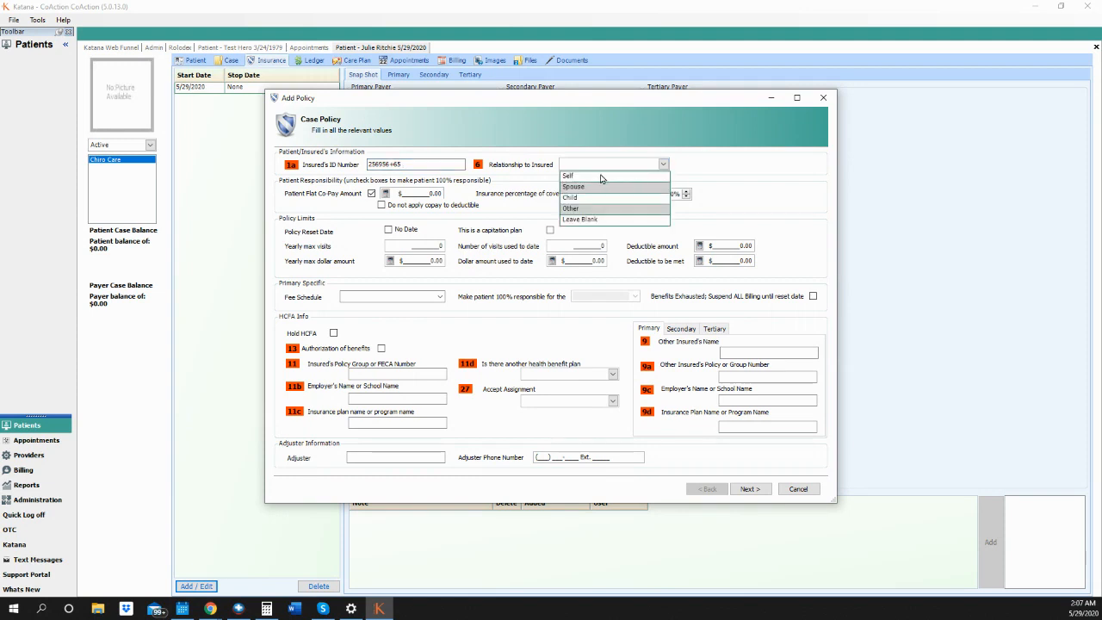
left_click(605, 178)
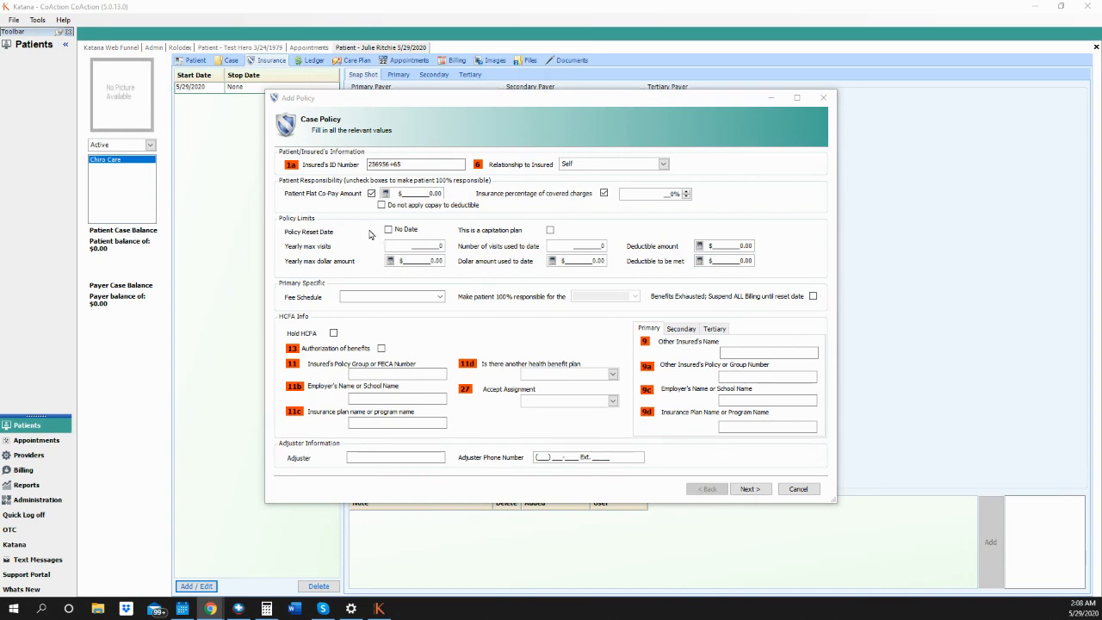
- Enter a 25 flat co-pay excluded from the deductible, with 0% insurance coverage
left_click(424, 193)
left_click(424, 192)
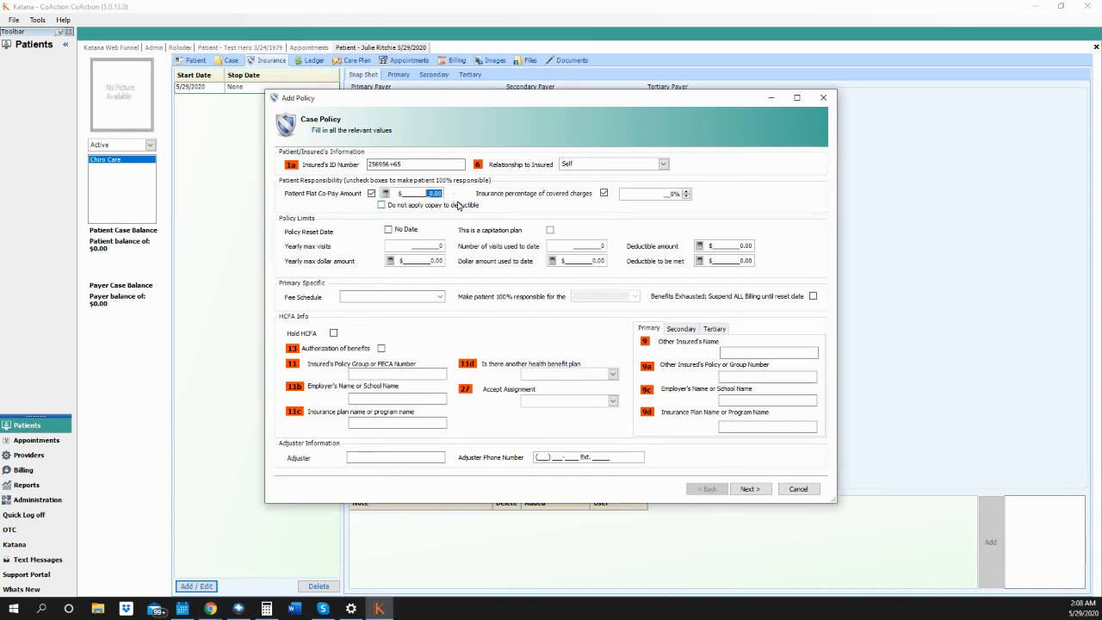
type("25")
left_click(656, 195)
type("100")
key("BackSpace")
key("BackSpace")
key("BackSpace")
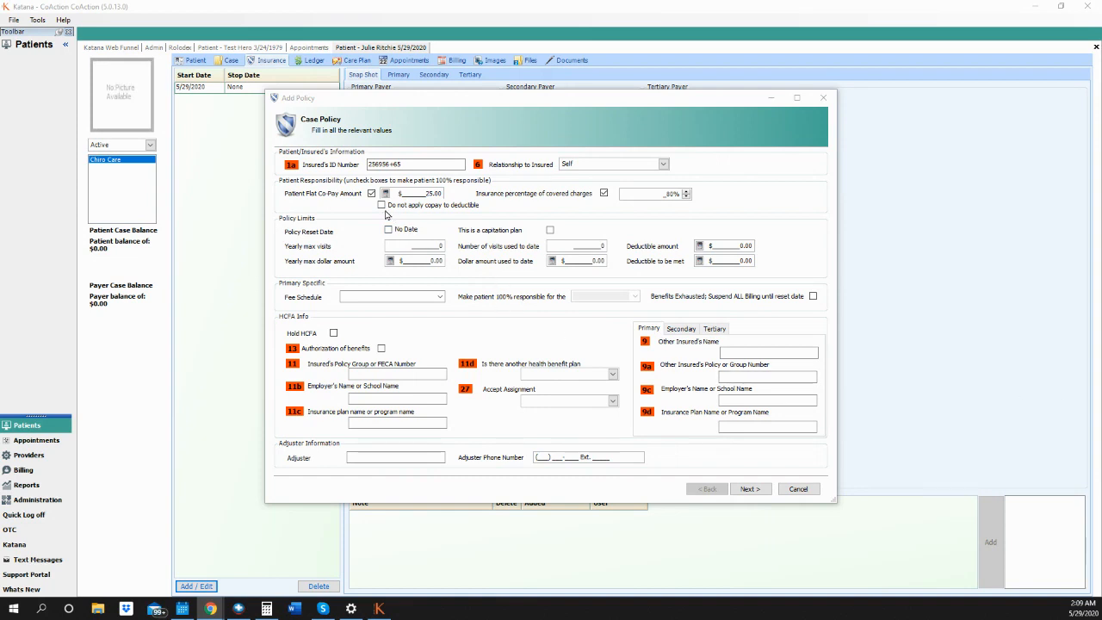
left_click(382, 205)
left_click(670, 196)
left_click(676, 194)
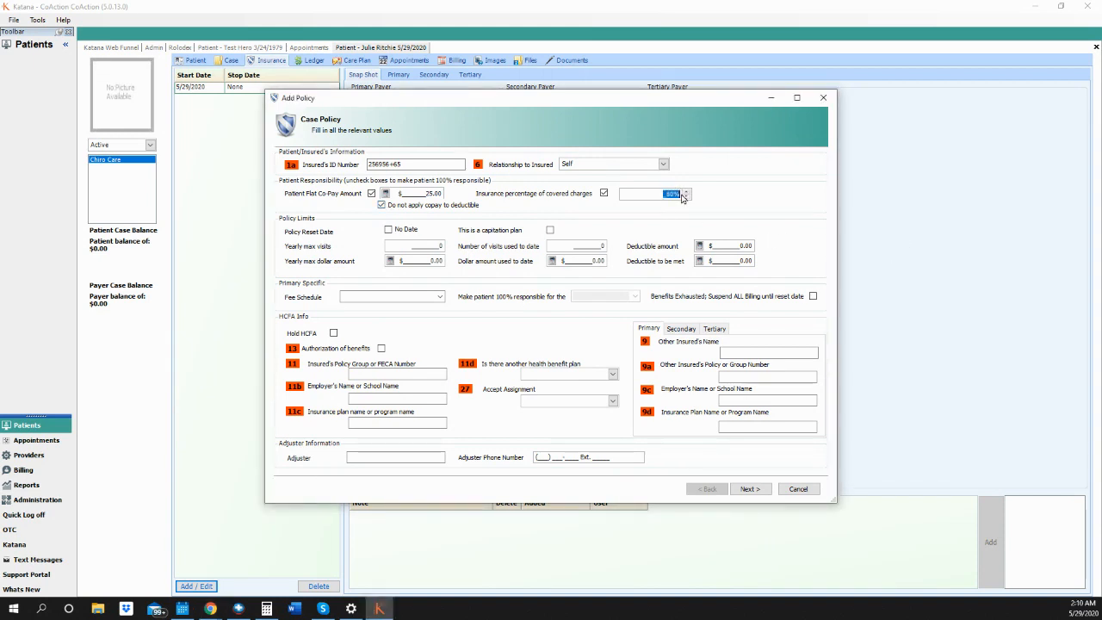
type("0")
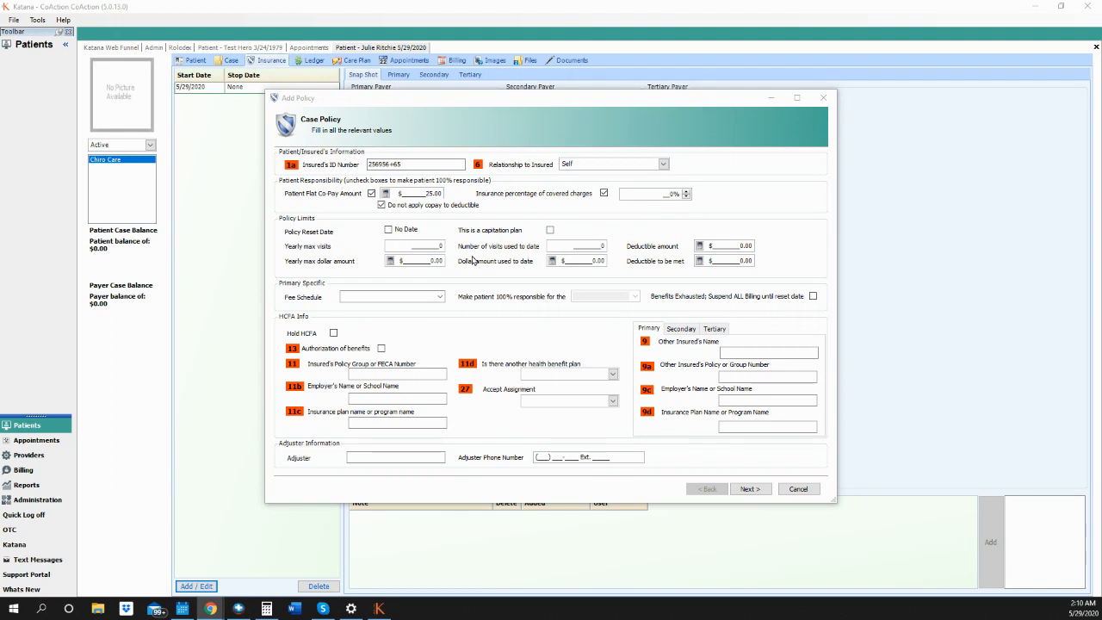
- Turn on a 1/1/2021 reset date and mark the policy as a capitation plan
left_click(390, 232)
left_click(389, 232)
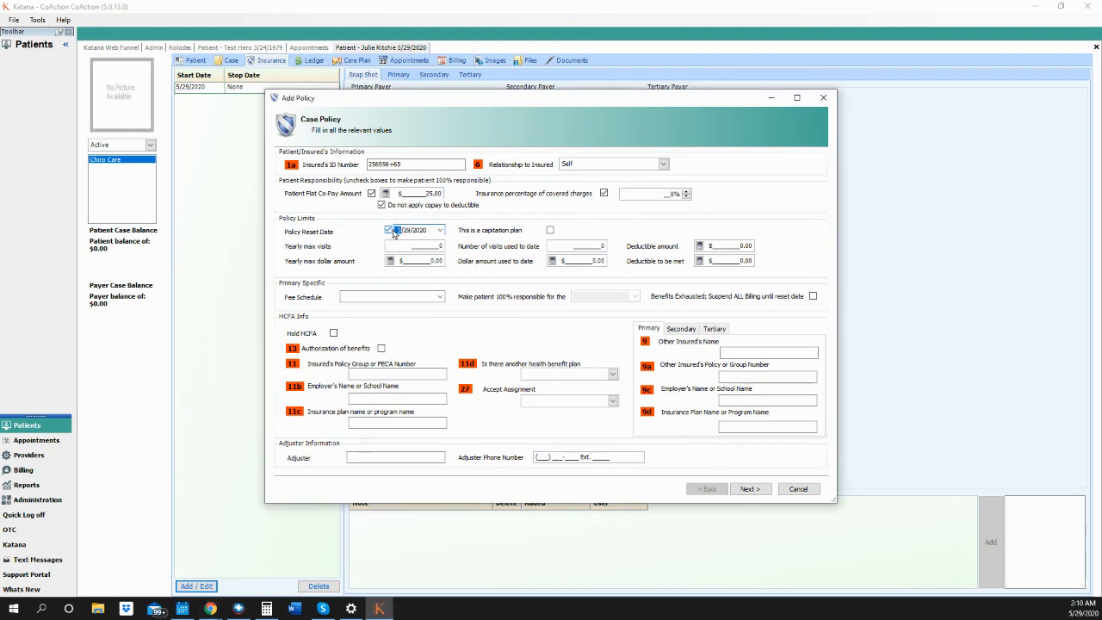
type("1")
key("Right")
type("202")
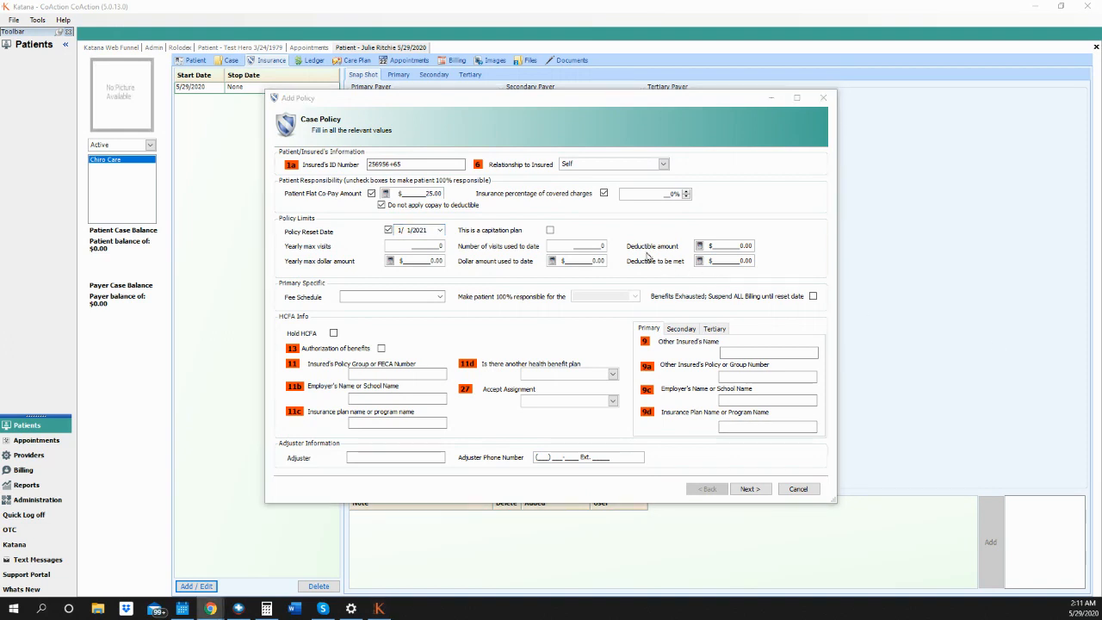
left_click(549, 231)
- Allow 12 yearly visits with 2 used to date
left_click(436, 246)
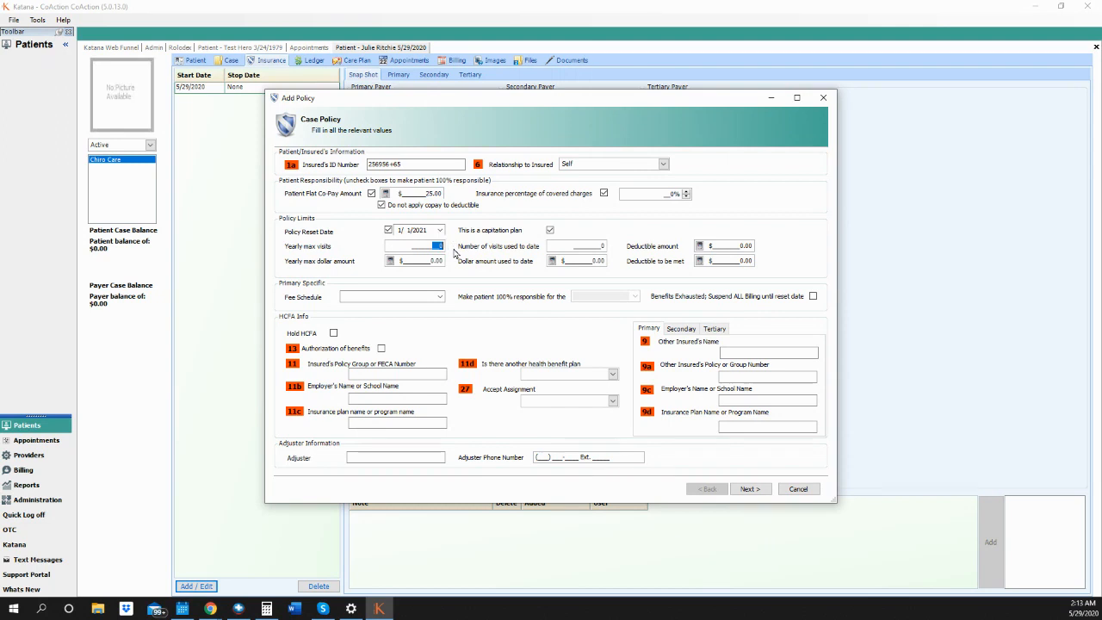
type("12")
left_click(601, 247)
type("2")
- Set a $500.00 deductible with $250.00 still to be met
left_click_drag(729, 247, 759, 249)
type("500.0")
left_click(739, 263)
left_click_drag(734, 261, 763, 263)
type("250.00")
- Set the yearly maximum to $1,500 and select the dollar amount used to date
left_click(422, 261)
type("15")
left_click_drag(581, 264, 605, 265)
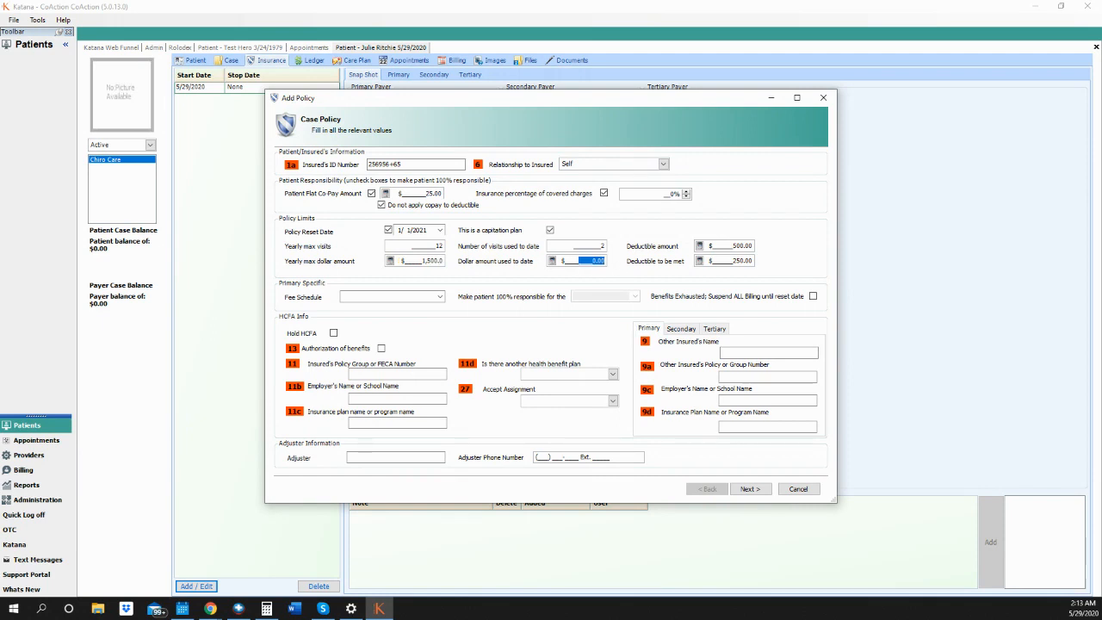
key("alt+Tab")
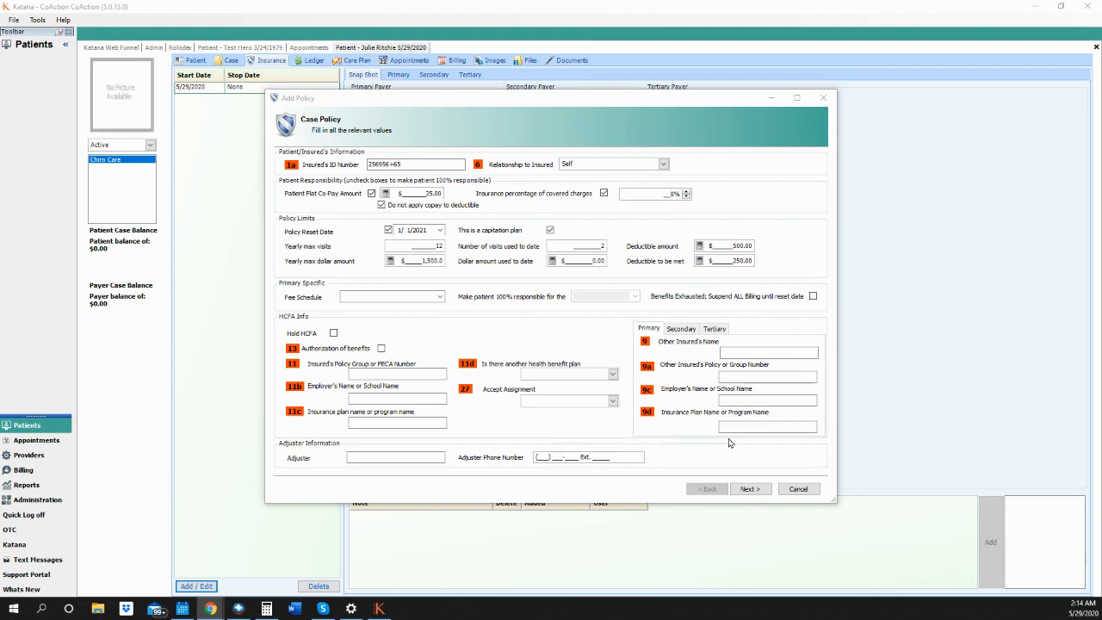
- Choose the test fee schedule, suspend billing when benefits are exhausted, and keep Price List responsibility
left_click(439, 298)
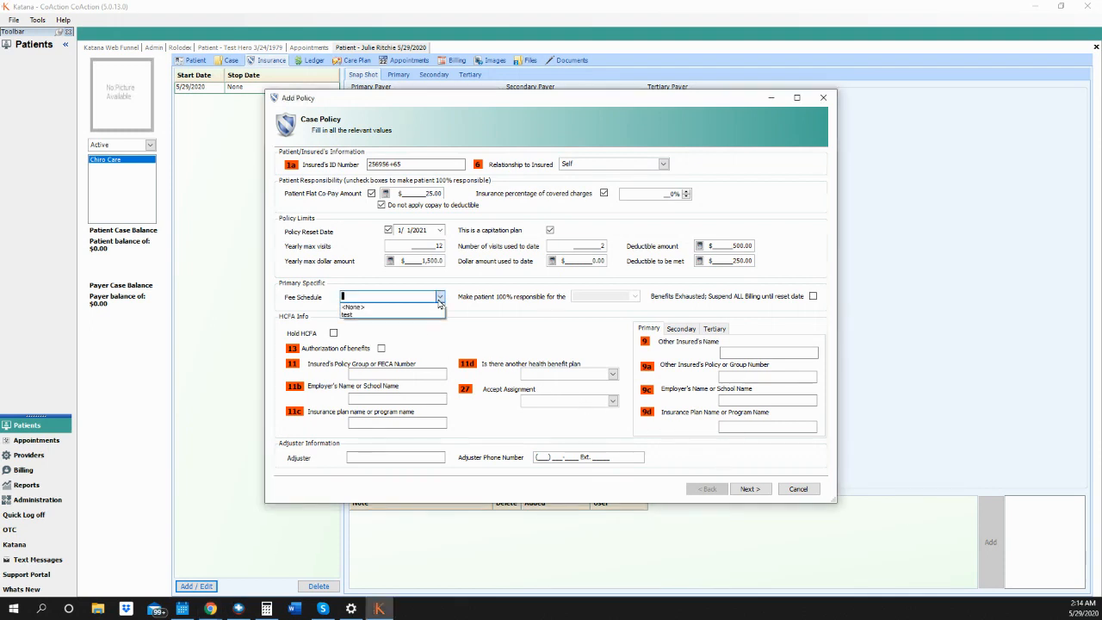
left_click(410, 316)
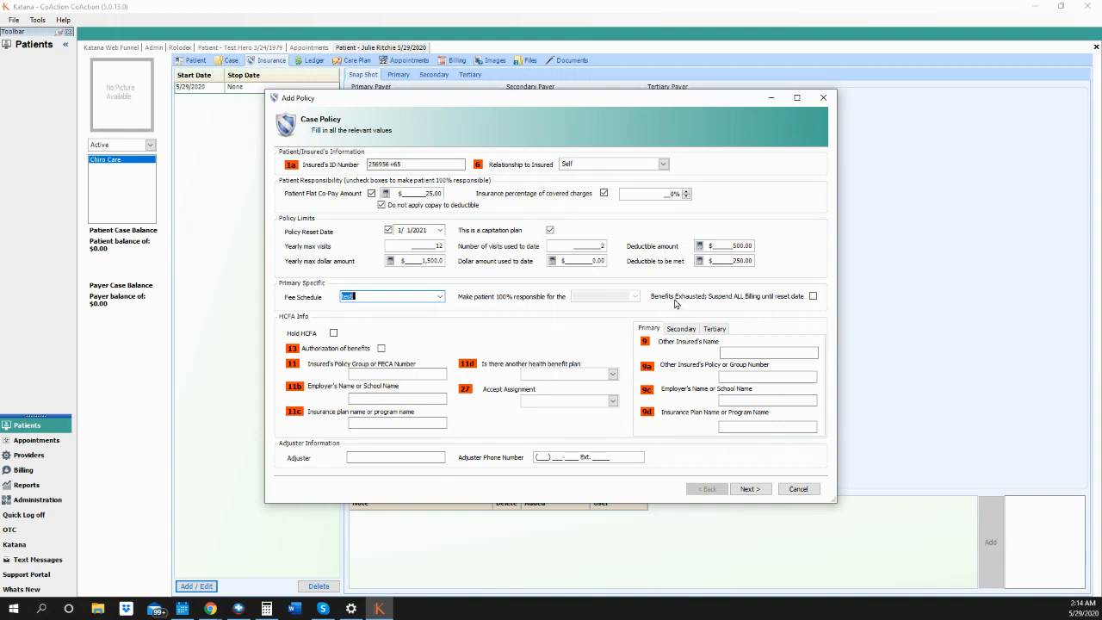
left_click(812, 296)
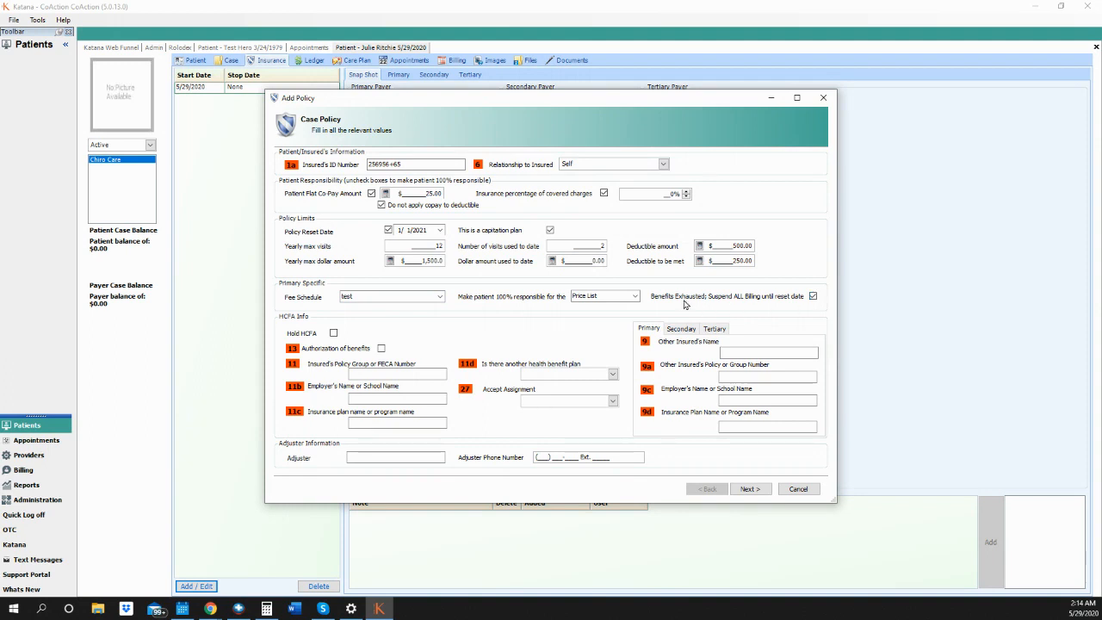
left_click(636, 296)
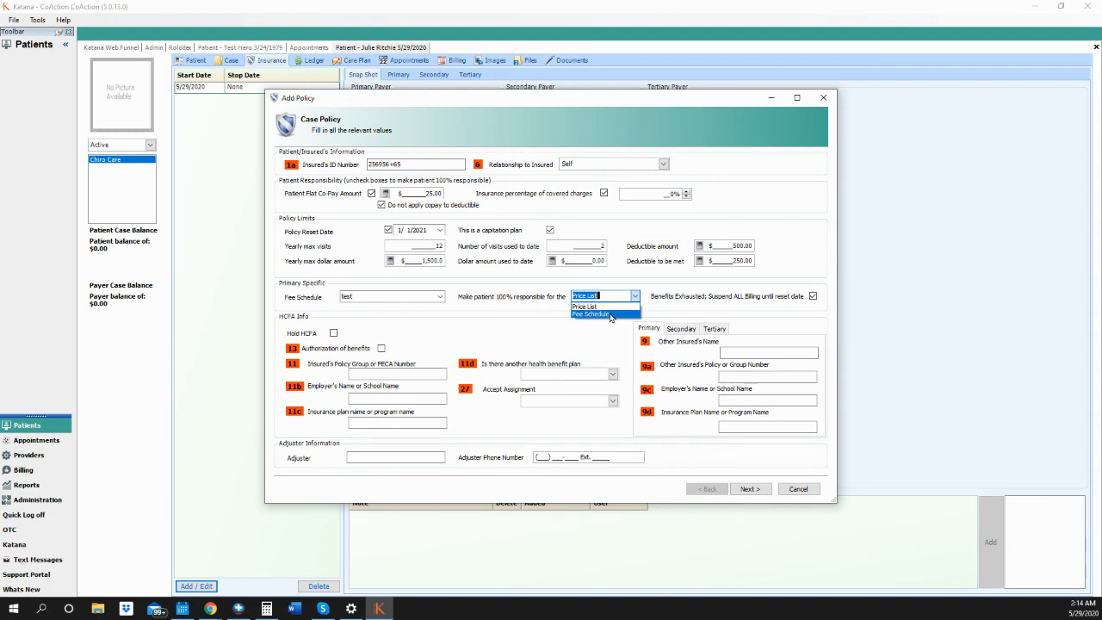
left_click(686, 287)
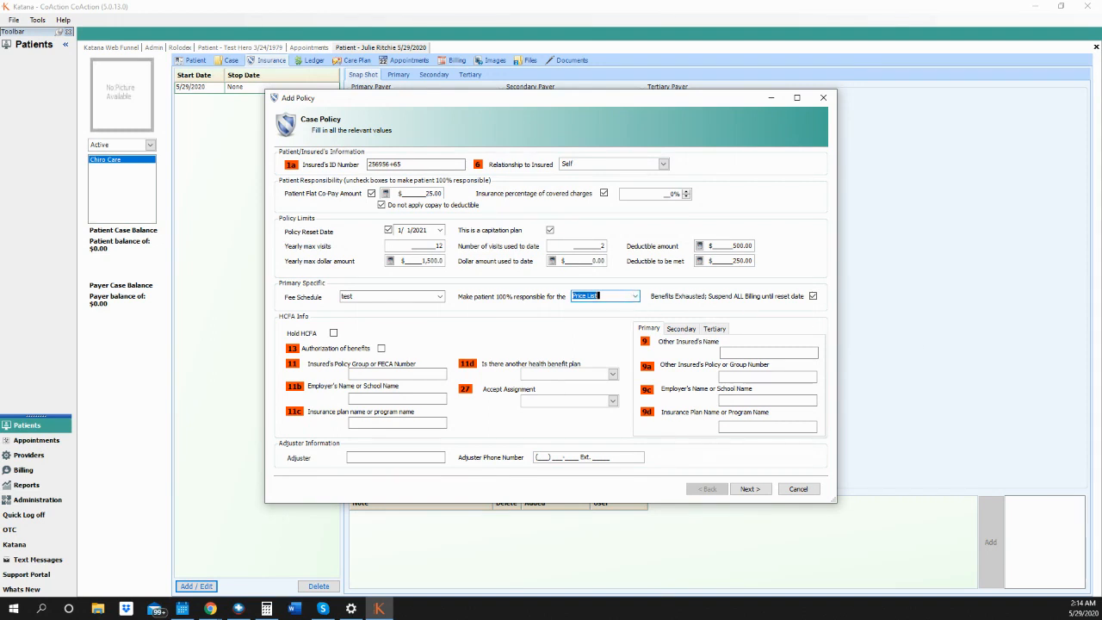
key("alt+Tab")
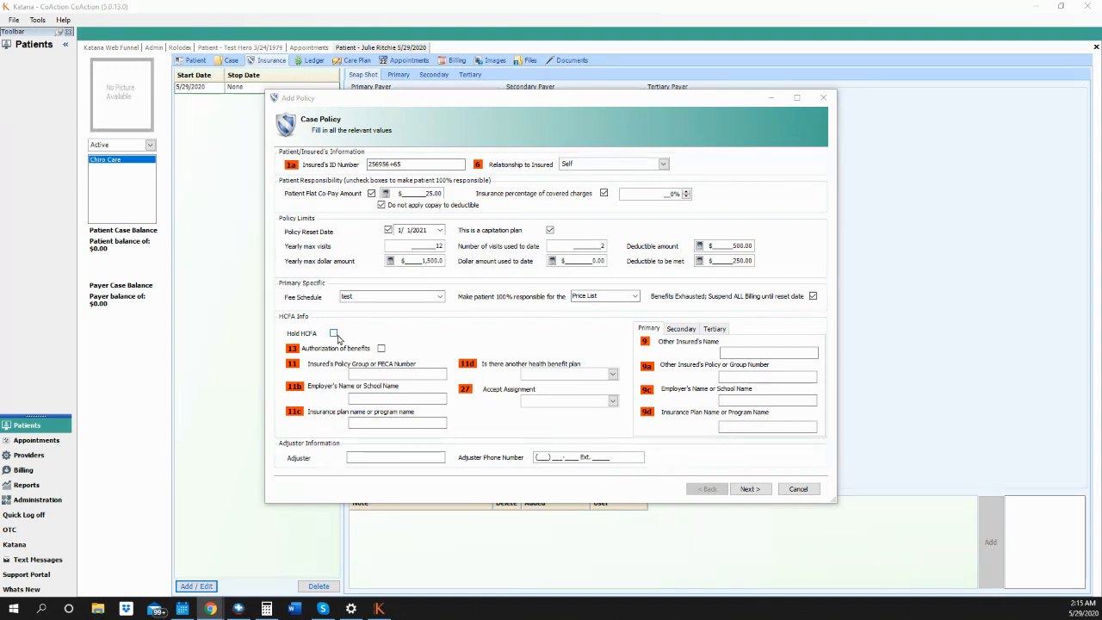
- Leave the claim off hold, turn on authorization of benefits, and answer Yes to another health plan
left_click(334, 337)
left_click(334, 336)
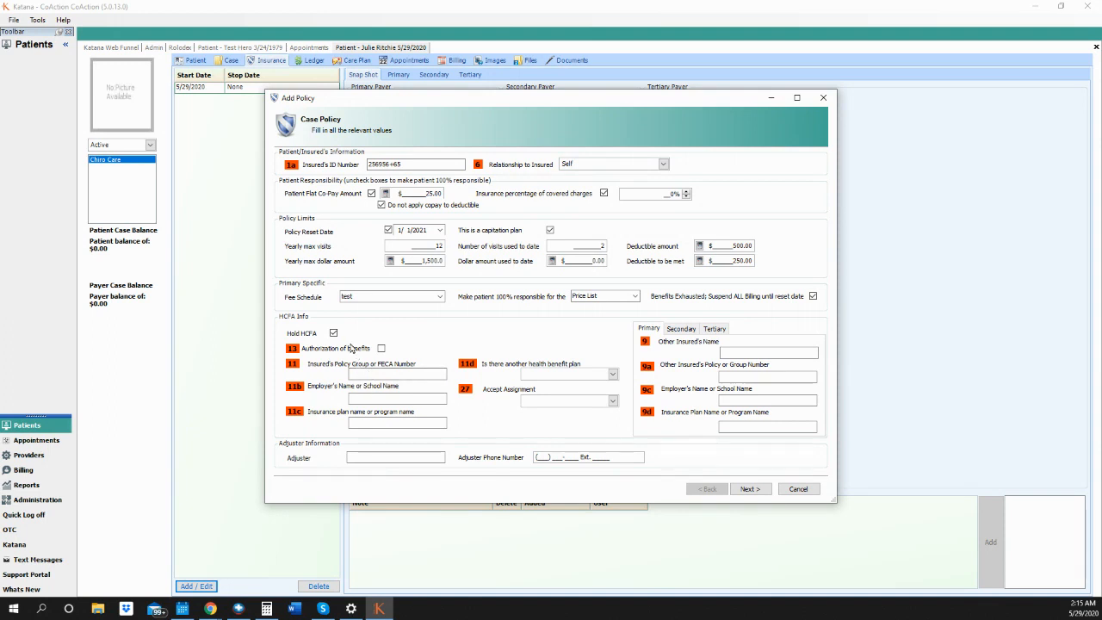
left_click(334, 334)
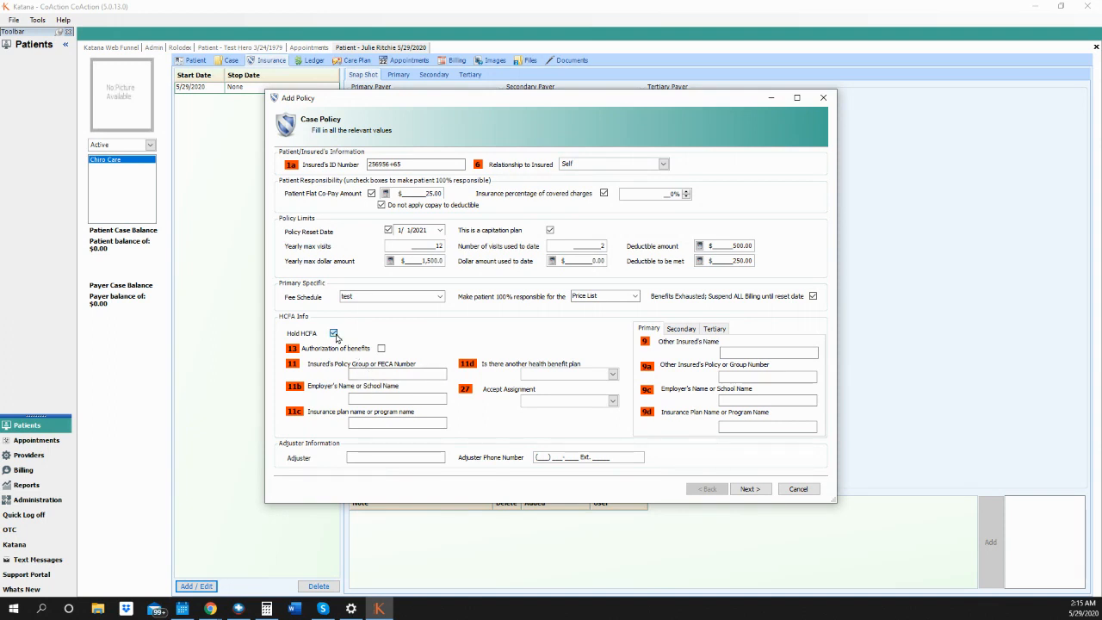
left_click(380, 349)
left_click(614, 376)
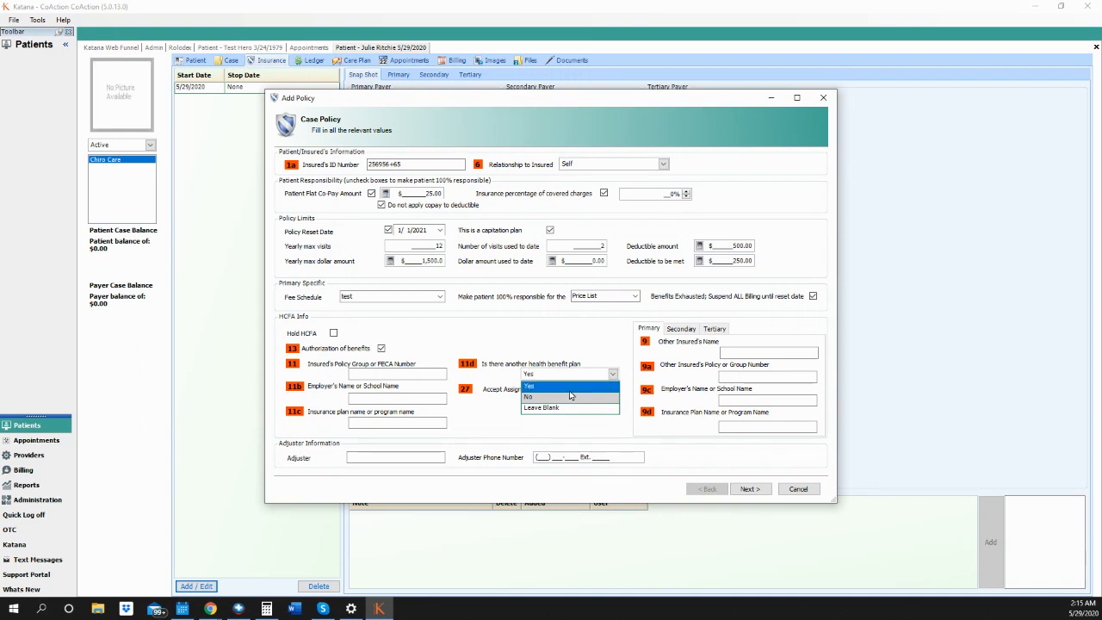
left_click(570, 387)
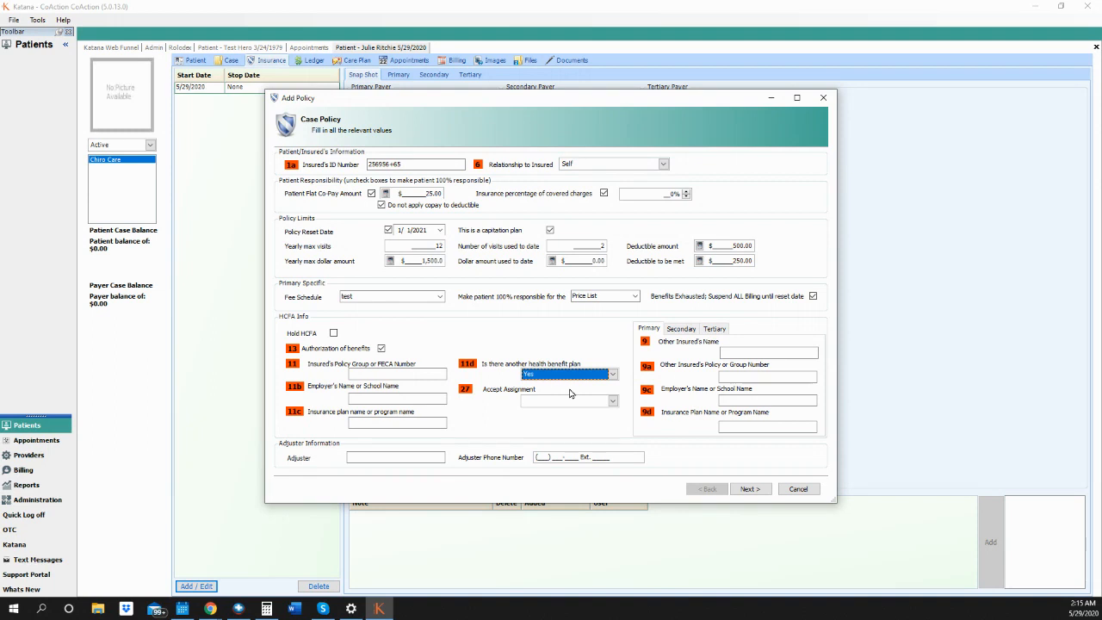
- Set Accept Assignment to No and pass through the group number, plan name and adjuster fields
left_click(613, 400)
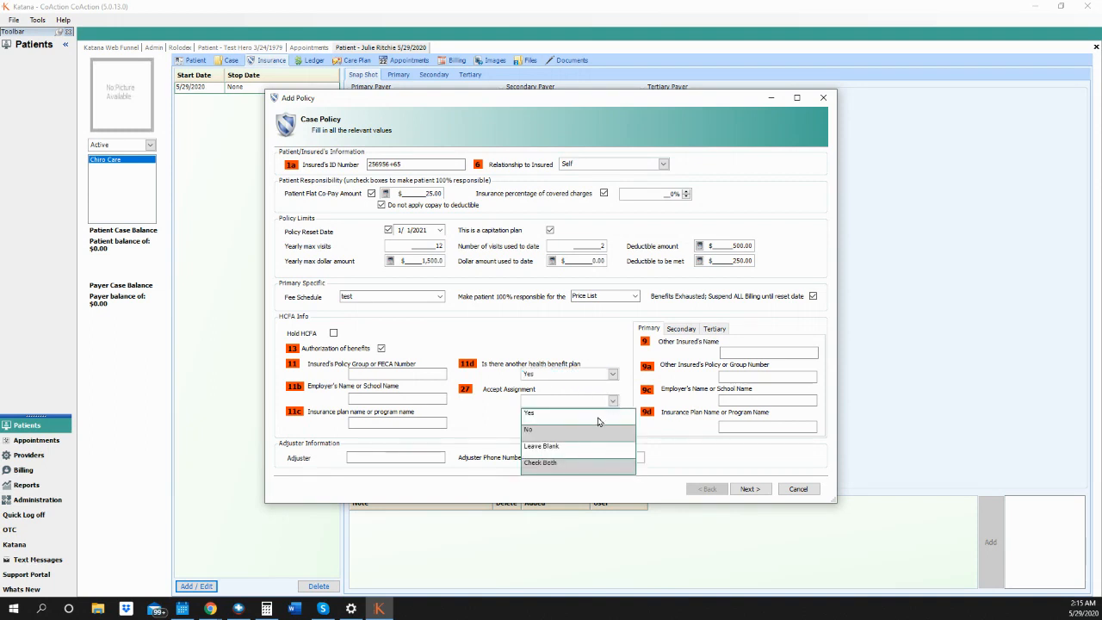
left_click(583, 419)
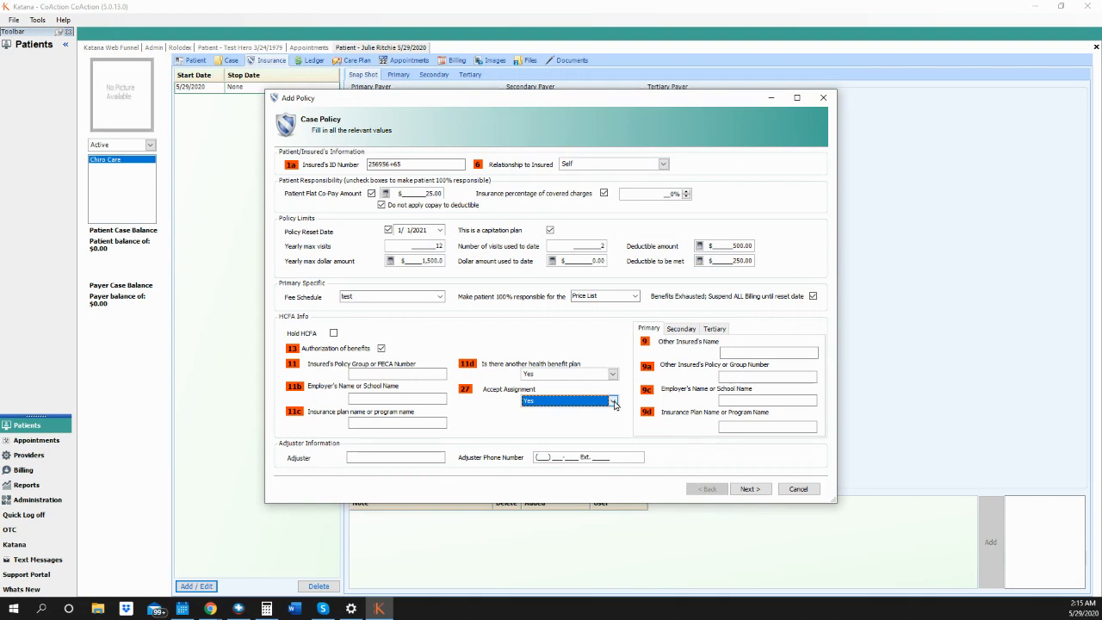
left_click(615, 403)
left_click(573, 439)
left_click(210, 609)
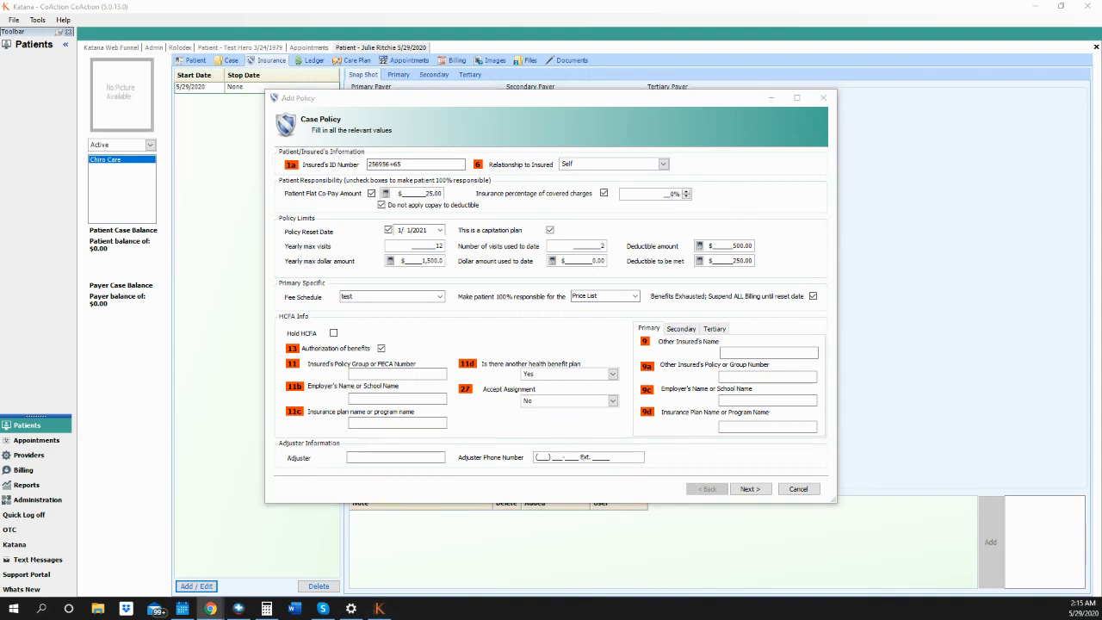
left_click(379, 374)
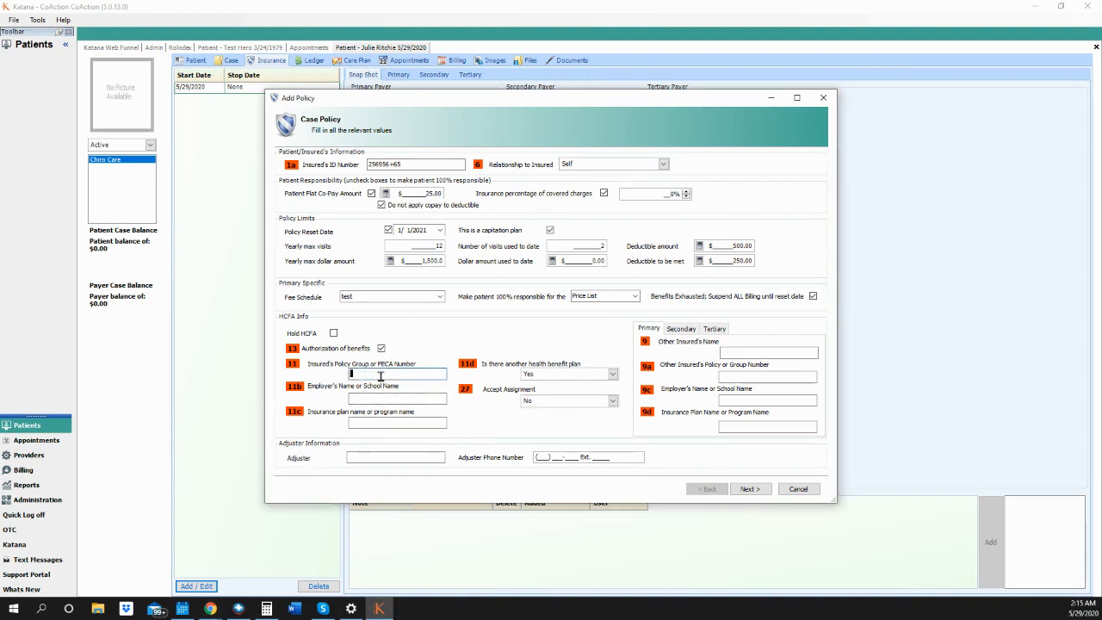
left_click(376, 420)
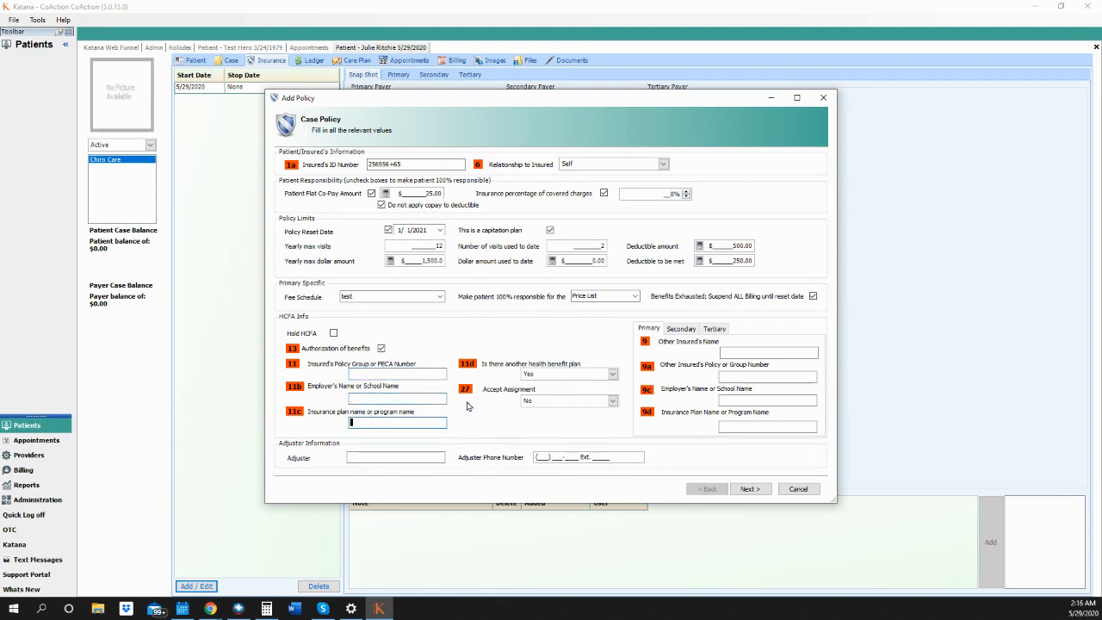
left_click(365, 456)
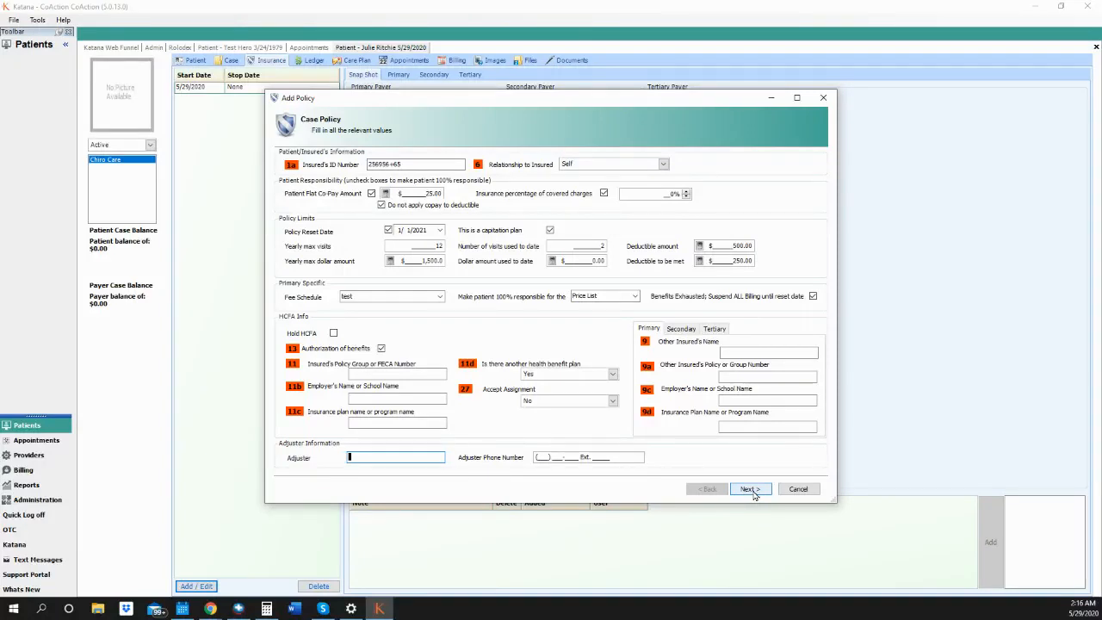
- Save the Blue Cross policy and create a New Secondary self-insured policy with Noridian as payer
left_click(751, 489)
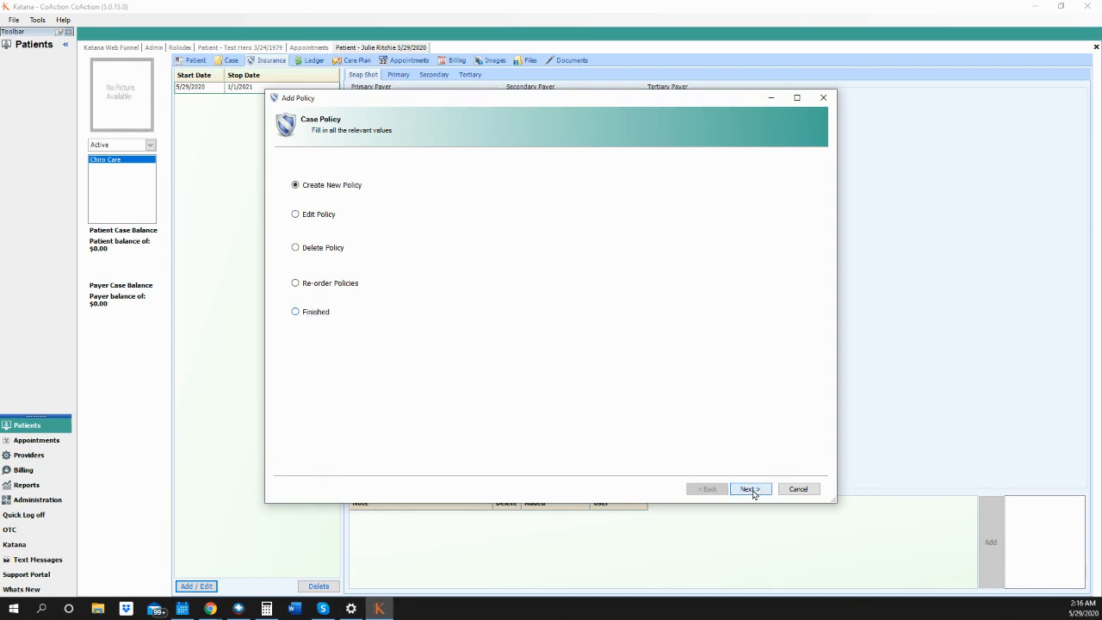
left_click(750, 489)
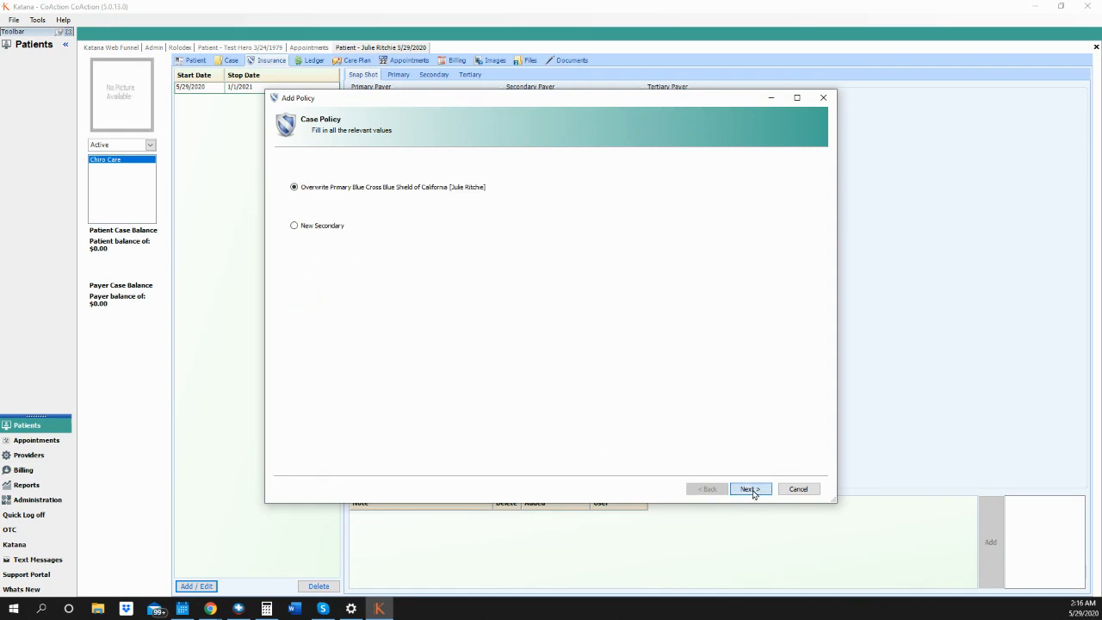
left_click(314, 228)
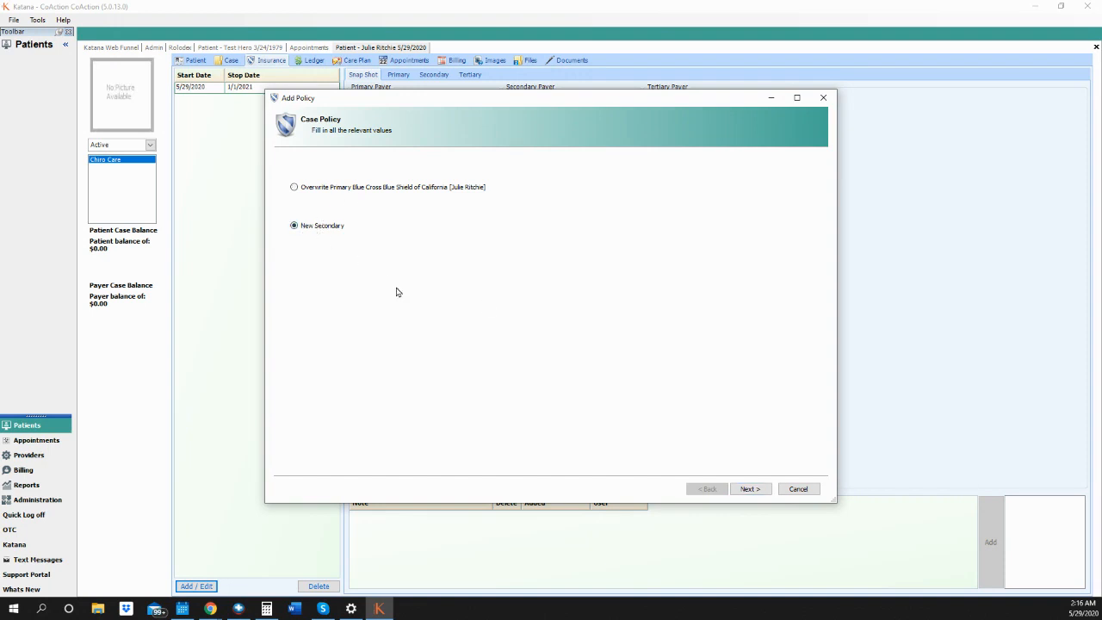
left_click(743, 491)
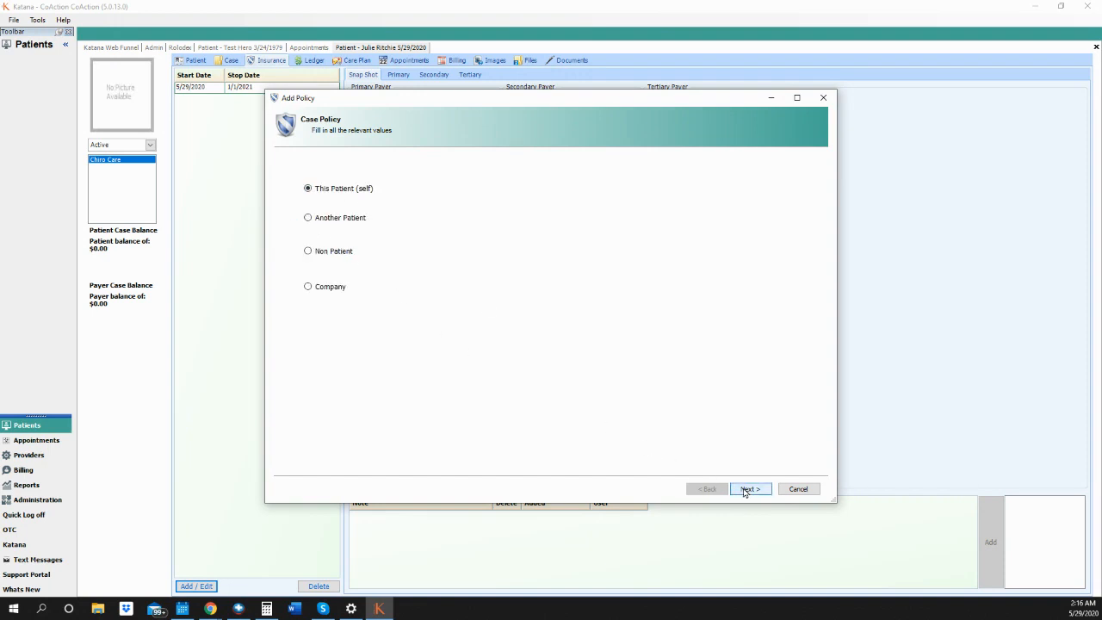
left_click(747, 491)
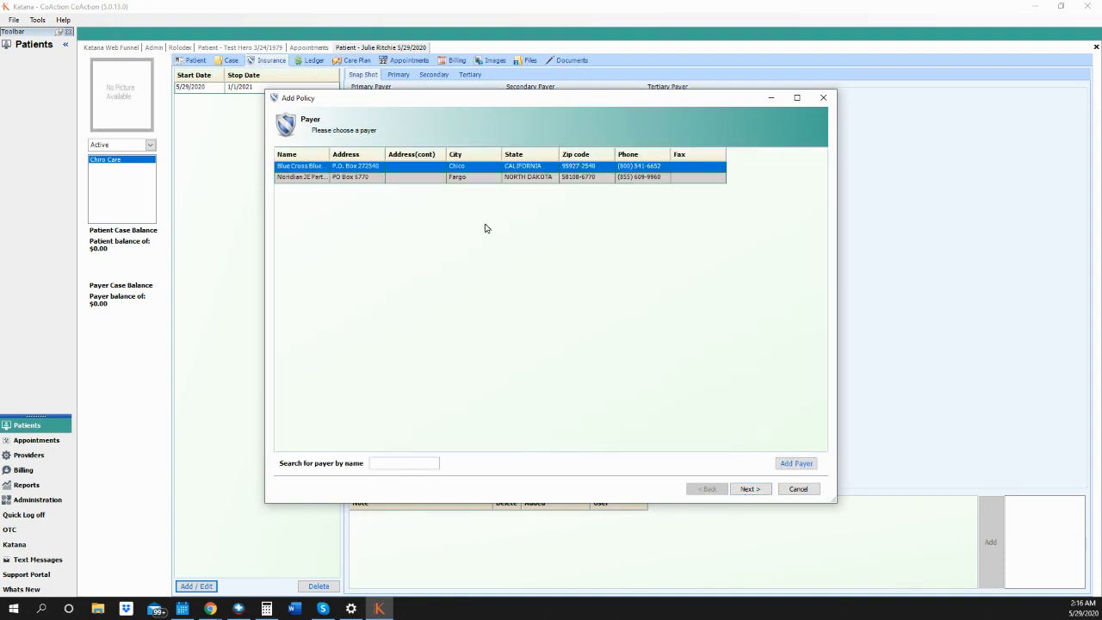
left_click(444, 179)
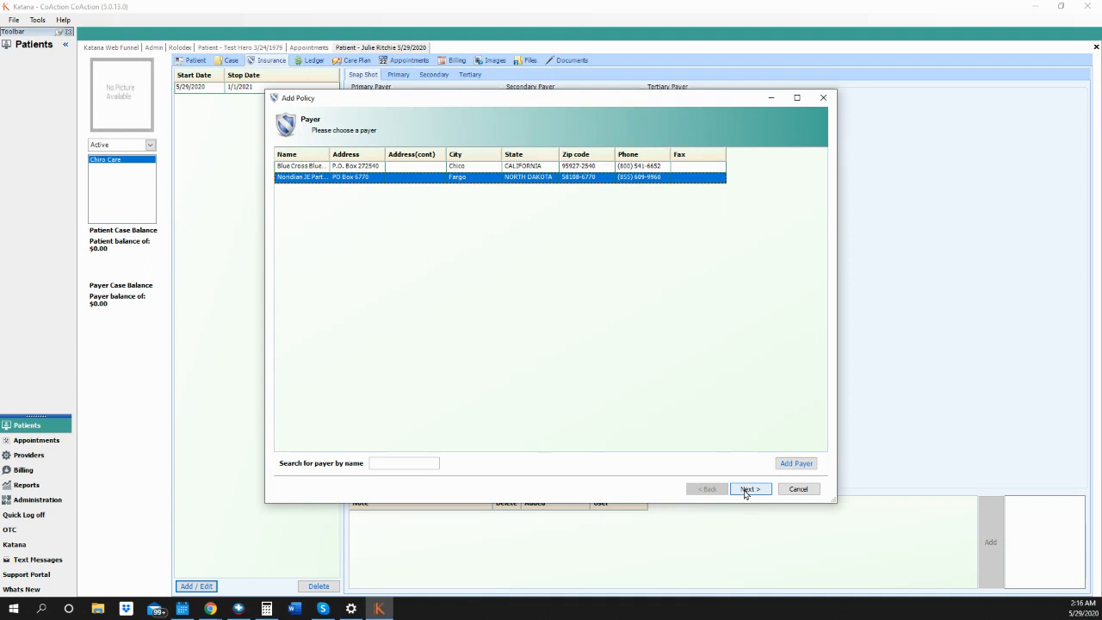
left_click(745, 489)
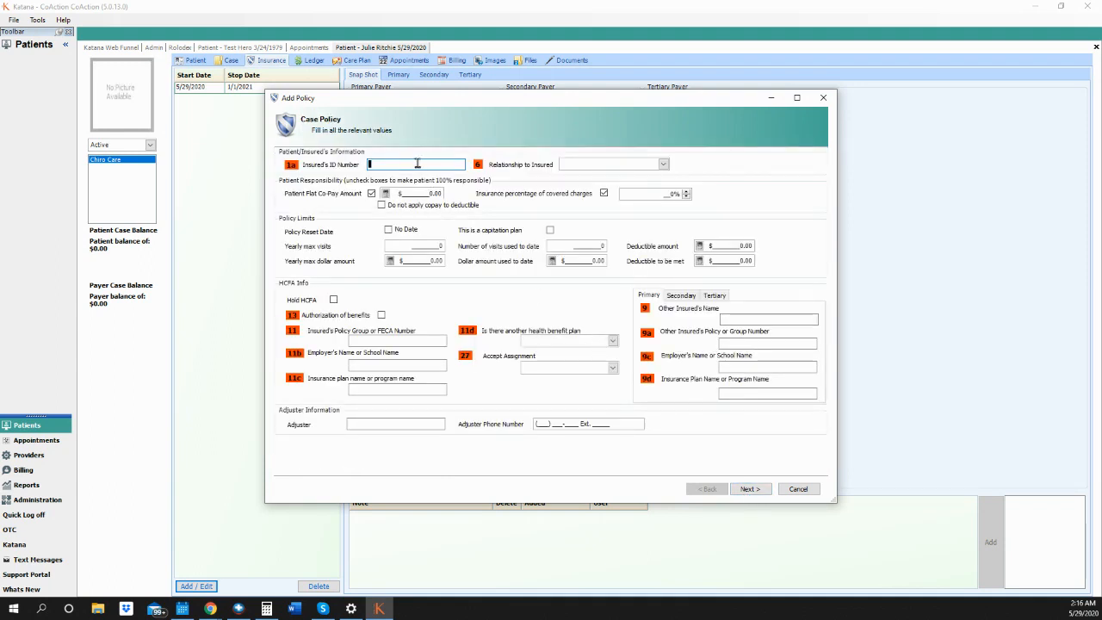
- Enter the insured's ID number and set the relationship to insured to Self
left_click(657, 168)
left_click(655, 169)
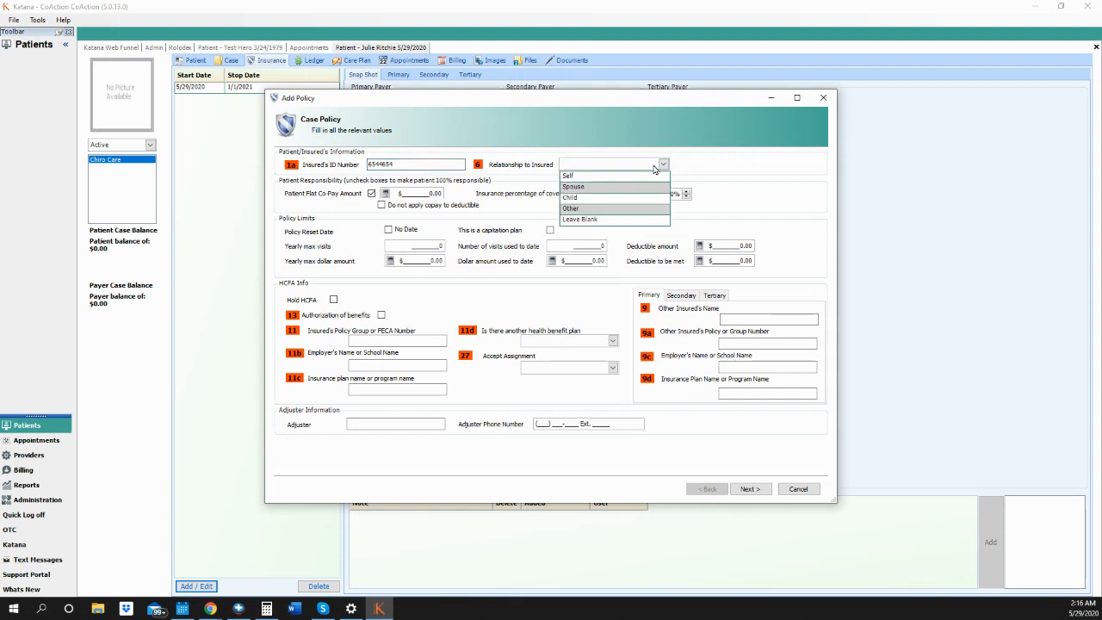
left_click(601, 177)
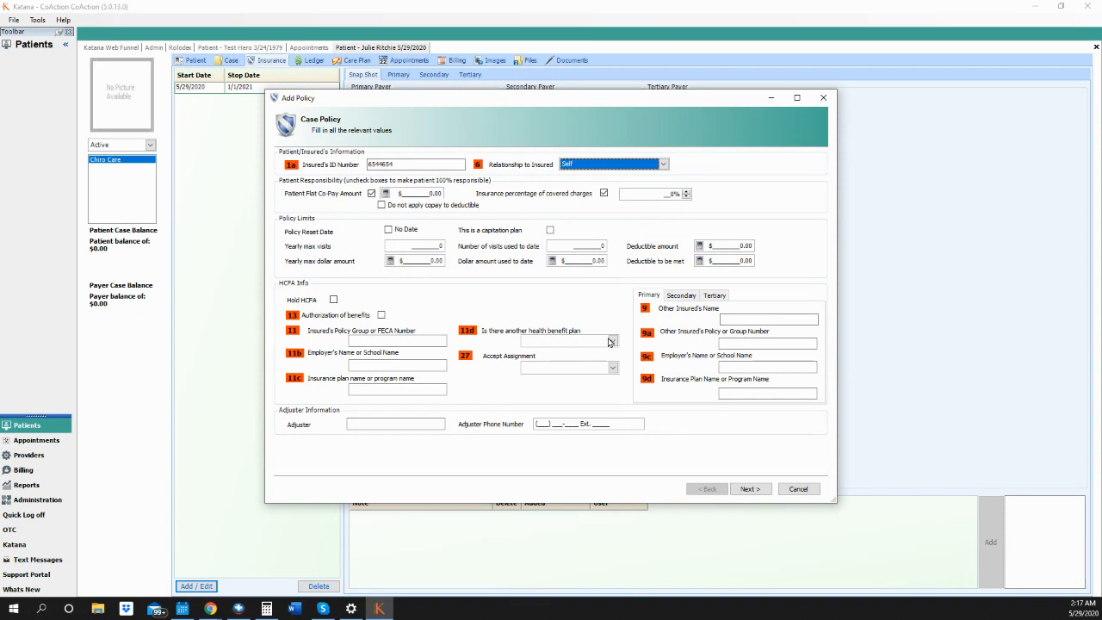
- Authorize benefits, answer No to another health benefit plan, and set Accept Assignment to Yes
left_click(610, 341)
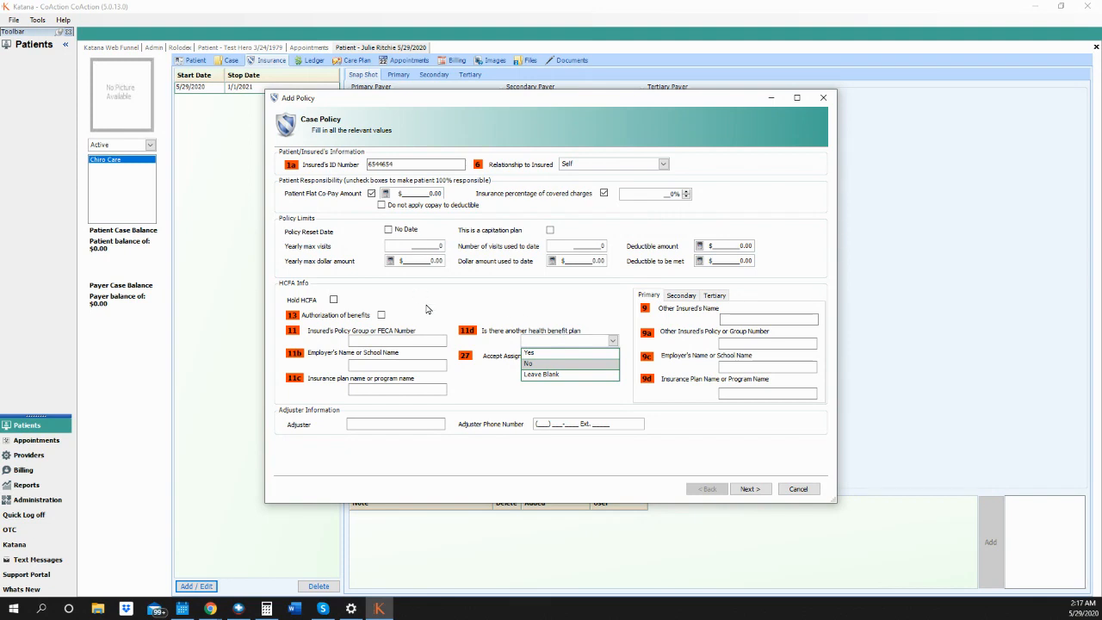
left_click(381, 315)
left_click(381, 315)
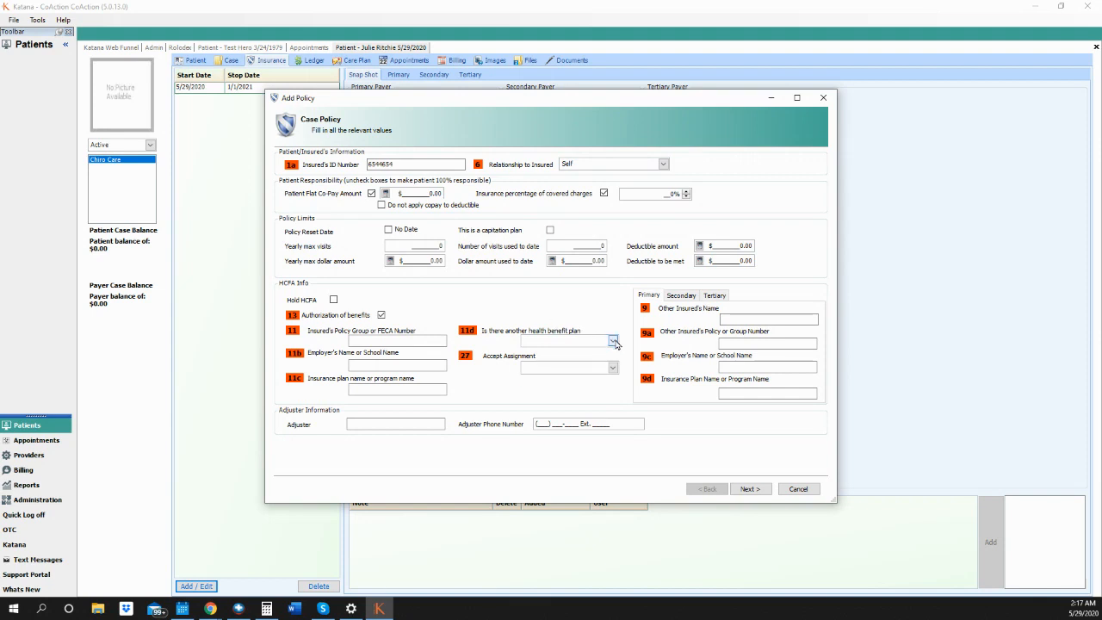
left_click(613, 341)
left_click(548, 364)
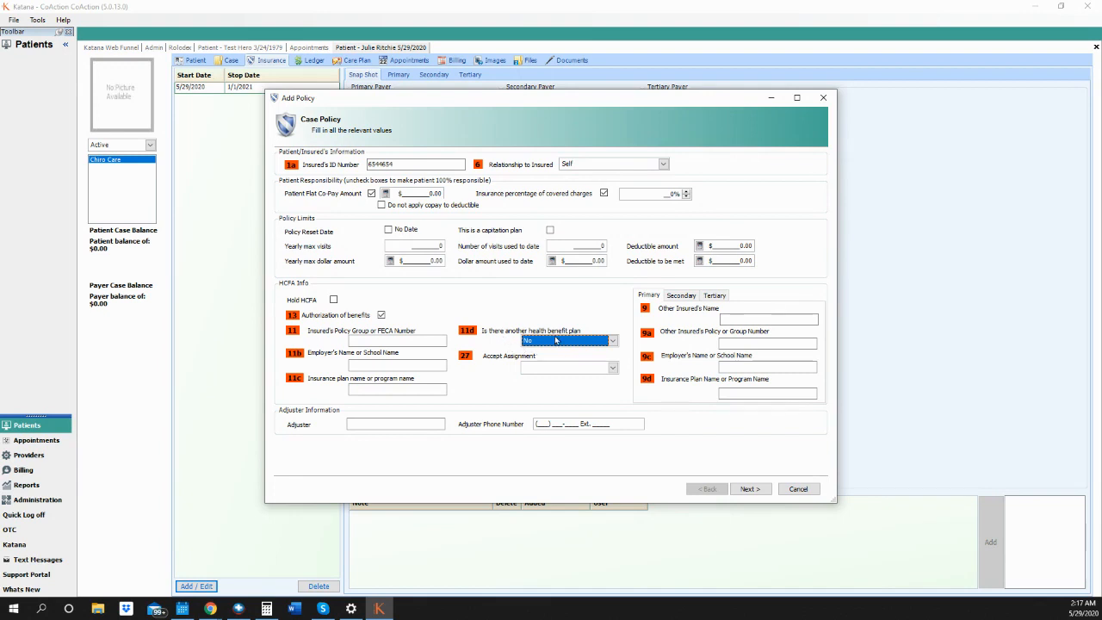
left_click(614, 368)
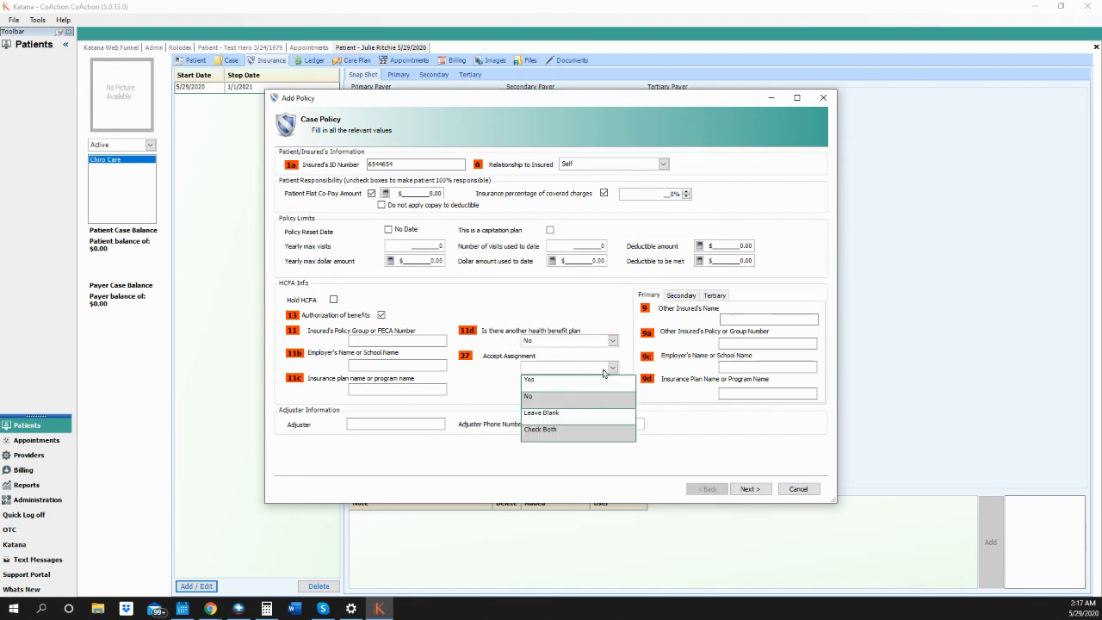
left_click(579, 390)
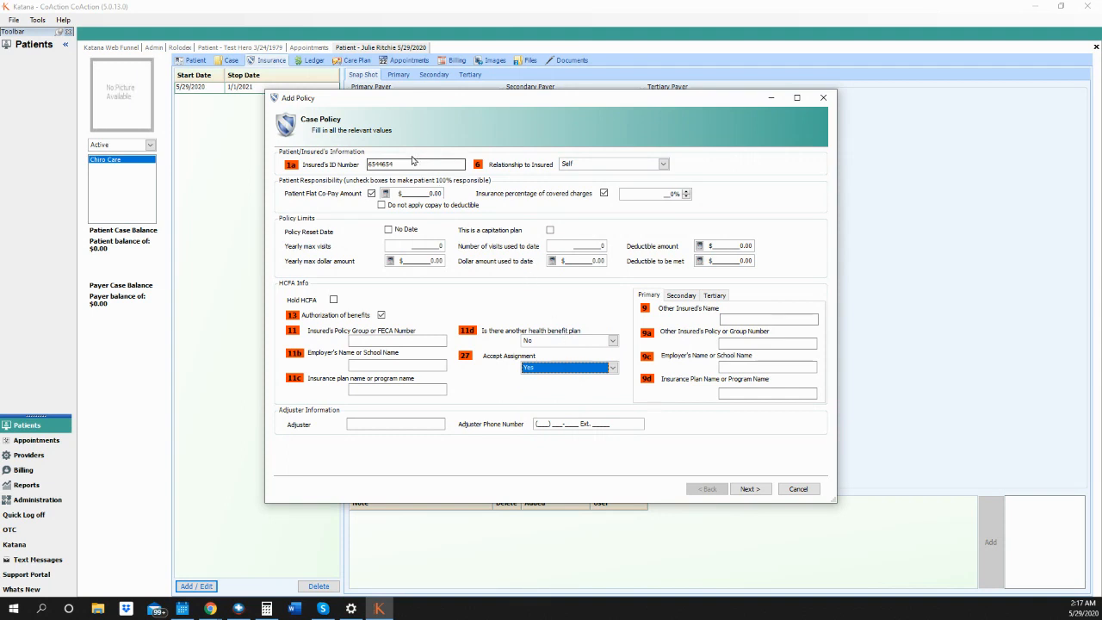
- Copy the insured's ID number from the patient details
left_click_drag(394, 165, 371, 164)
right_click(371, 163)
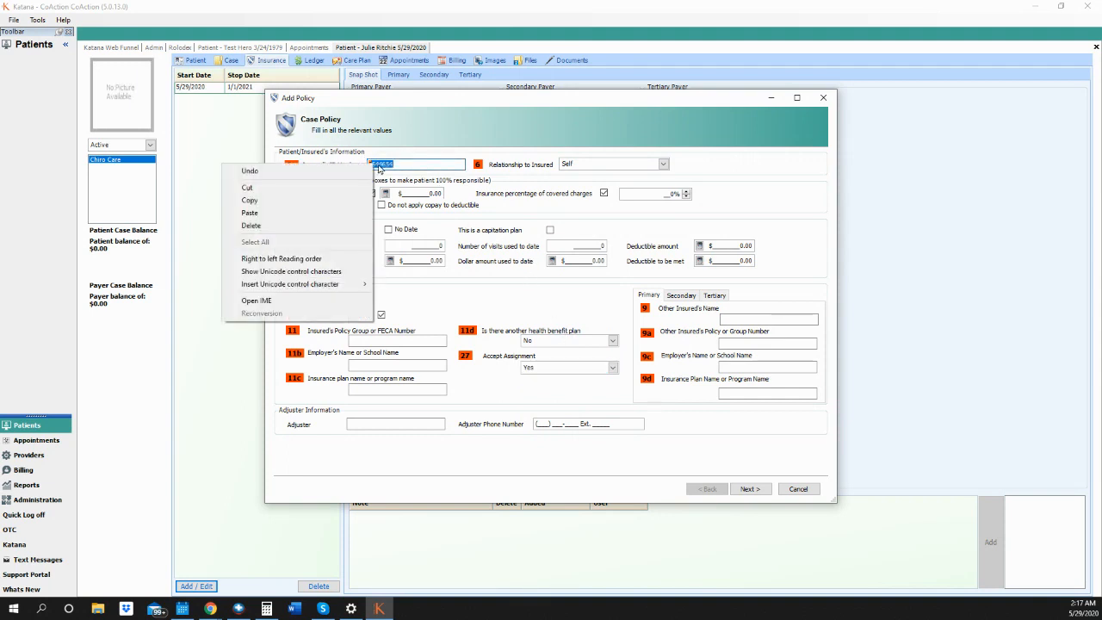
left_click(338, 202)
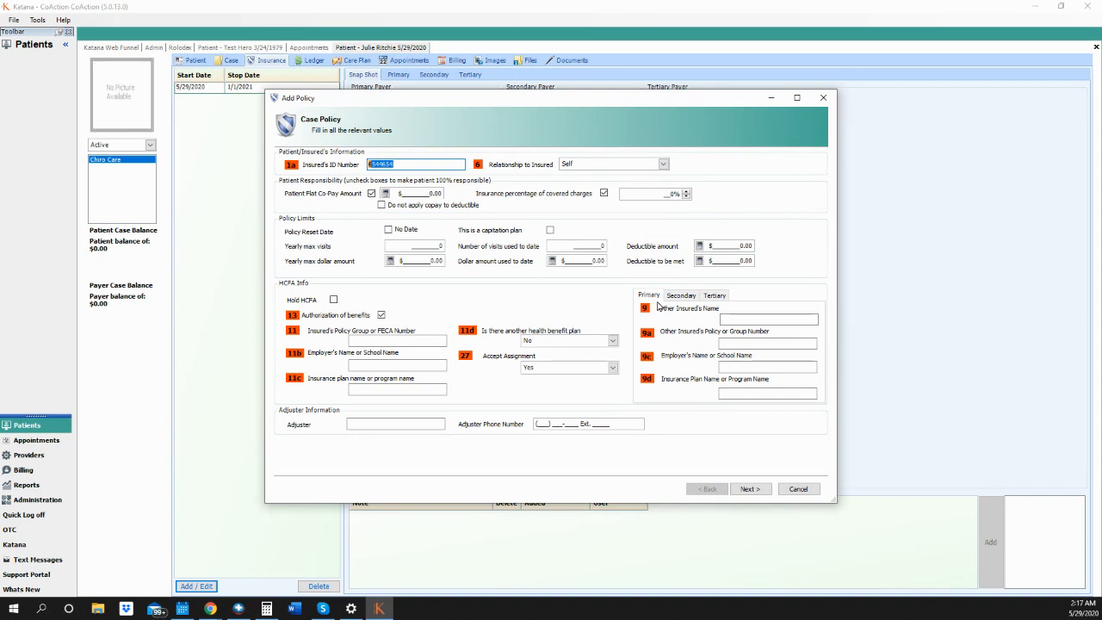
- Enter the patient's name as Other Insured's Name, paste the ID as policy number, and save
left_click(750, 321)
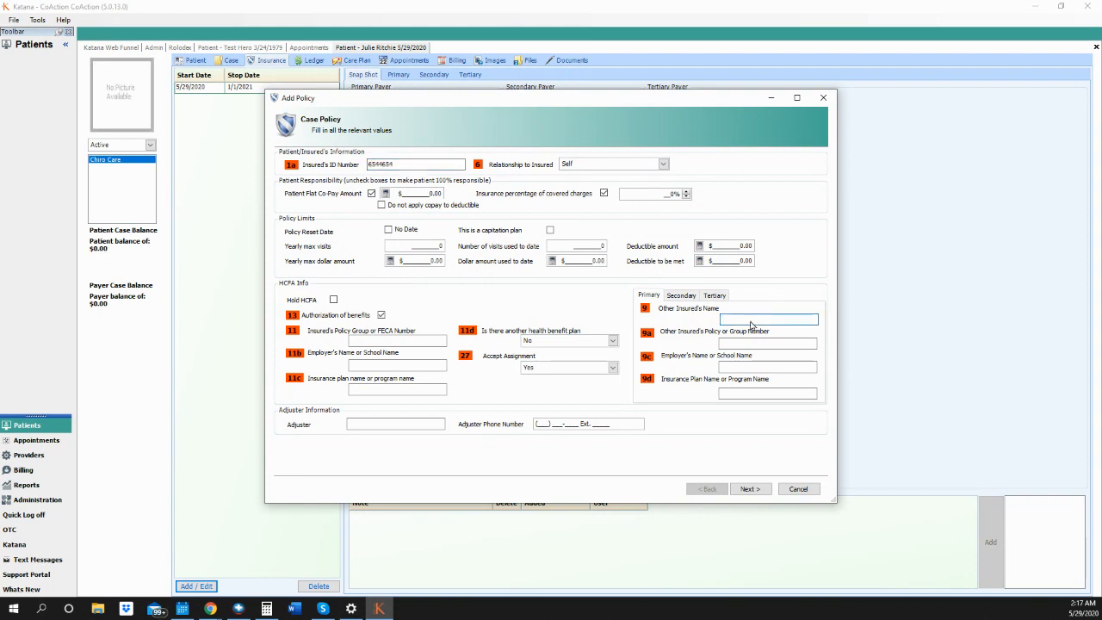
left_click(756, 342)
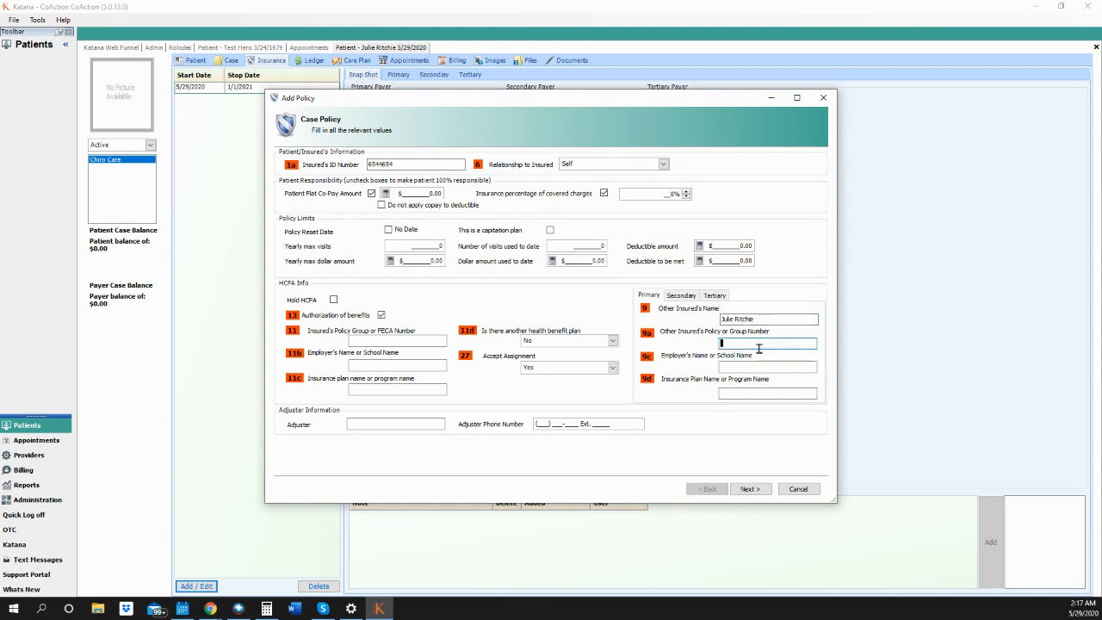
key("ctrl+v")
left_click(751, 489)
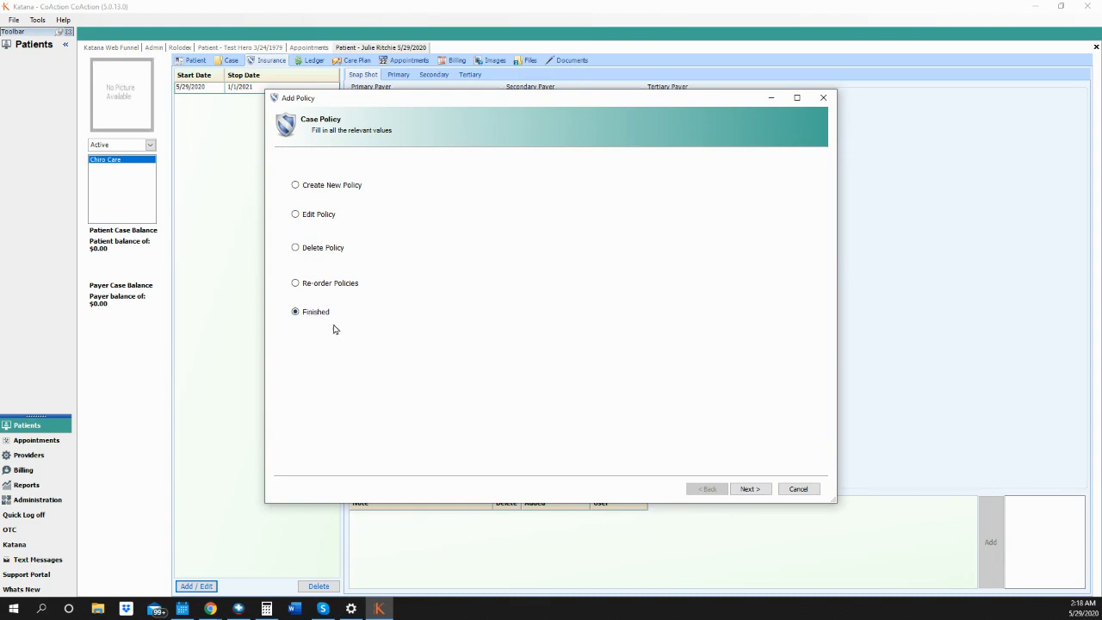
- Apply the new policies effective May 1, 2020, confirm the new insurance, and finish the wizard
left_click(749, 489)
left_click(368, 209)
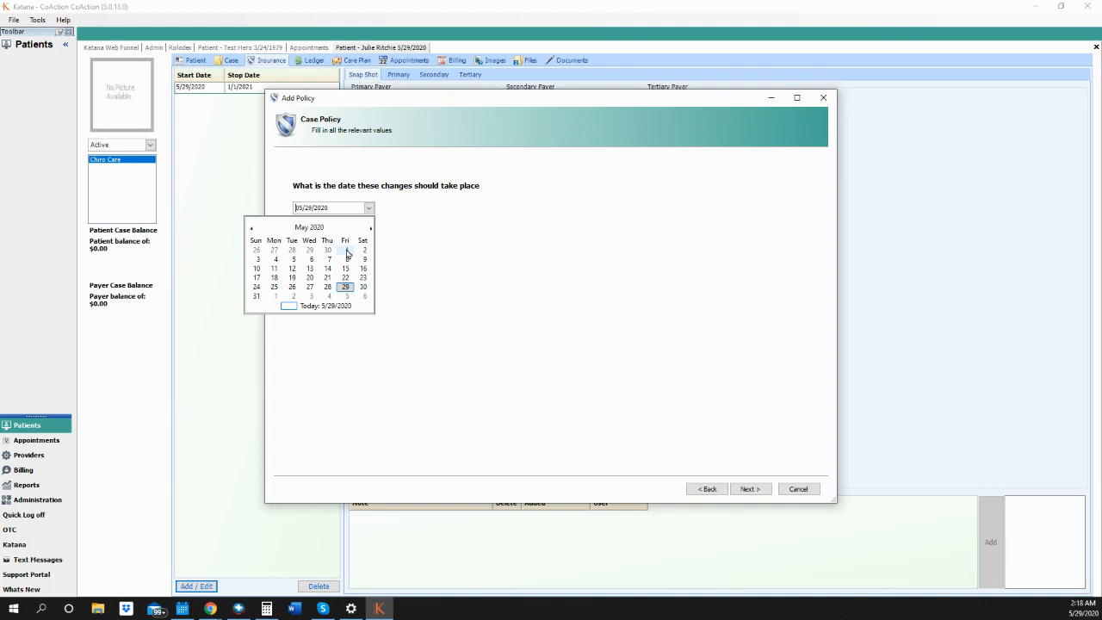
left_click(345, 251)
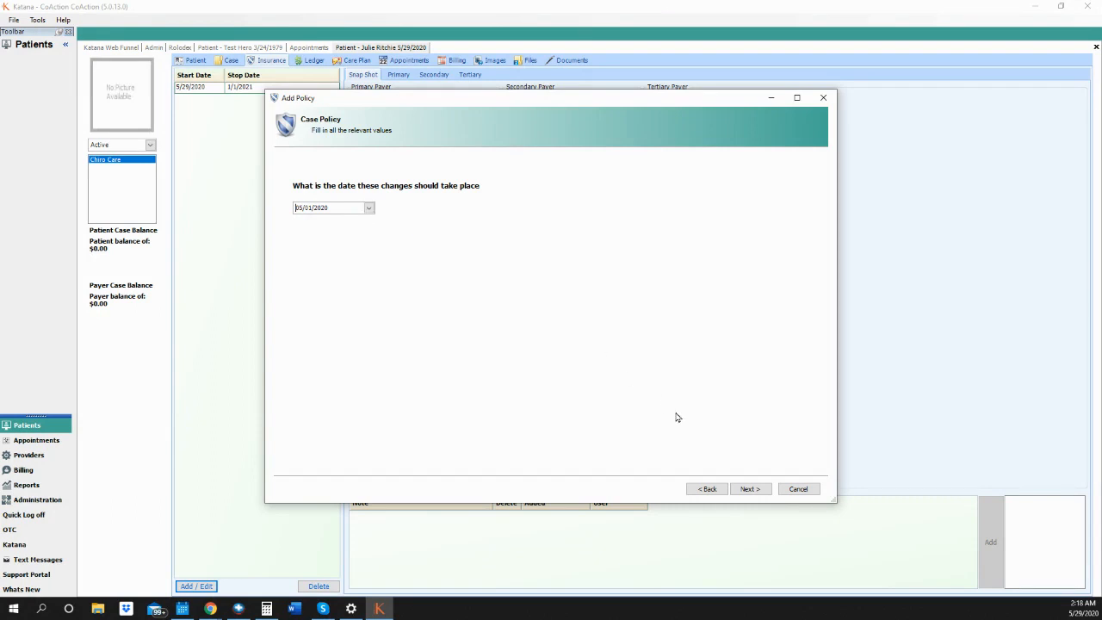
left_click(751, 489)
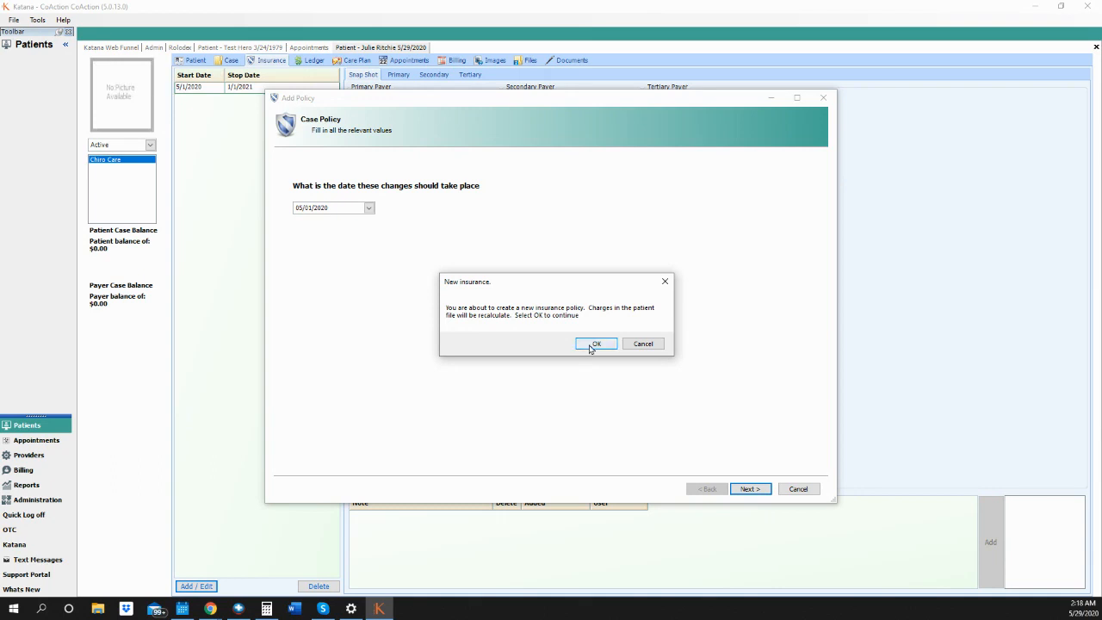
left_click(592, 343)
left_click(752, 490)
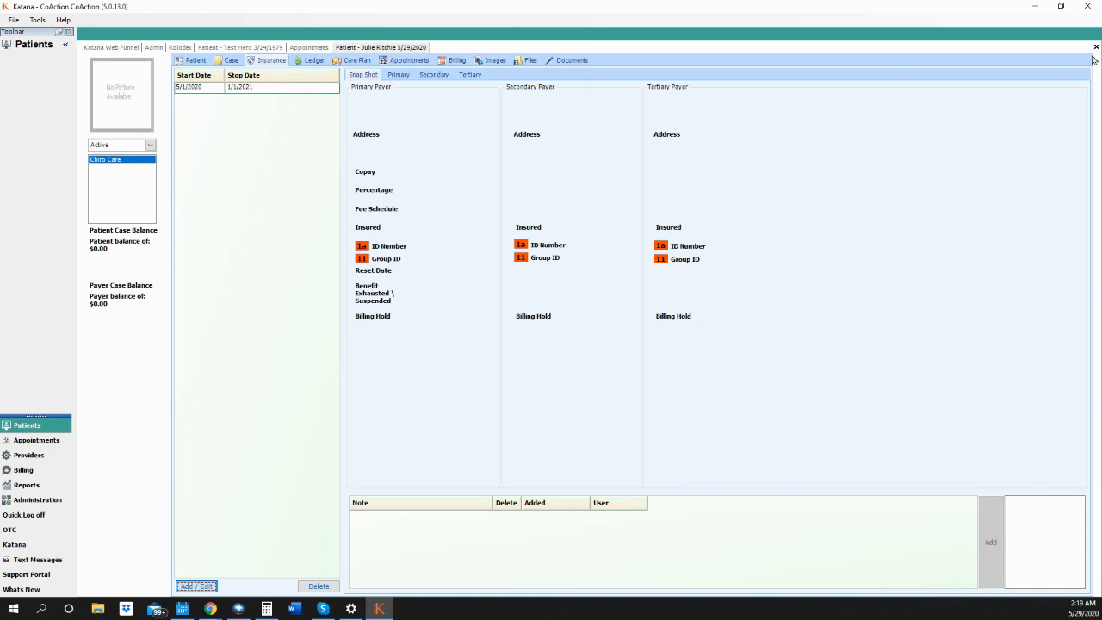
- Reopen the patient from the Rolodex and view her Insurance snapshot with both policies
left_click(1096, 48)
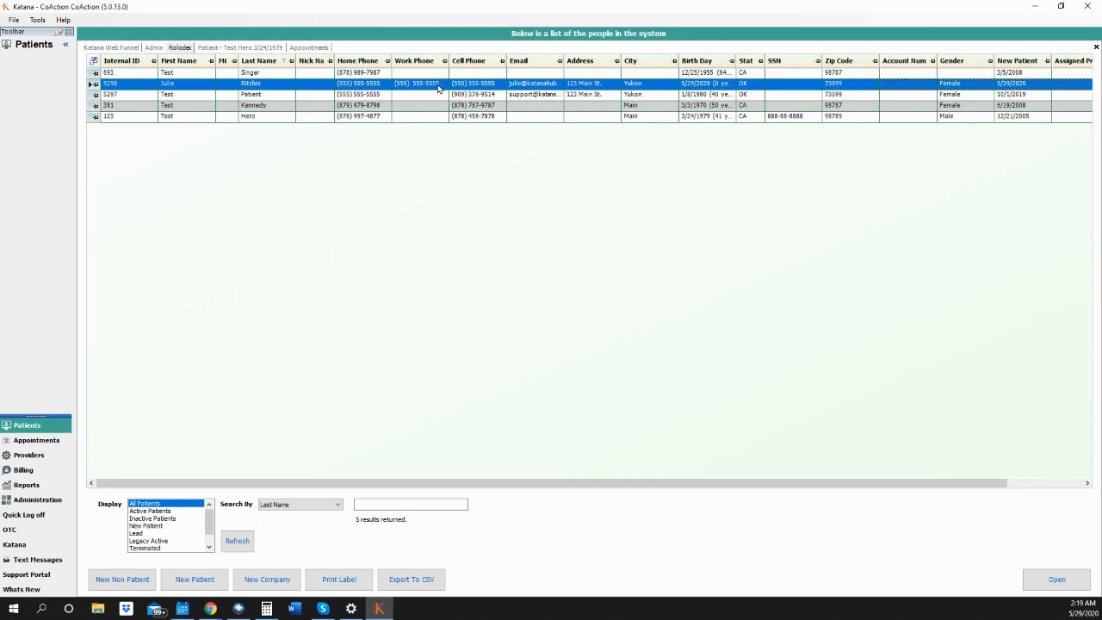
double_click(441, 84)
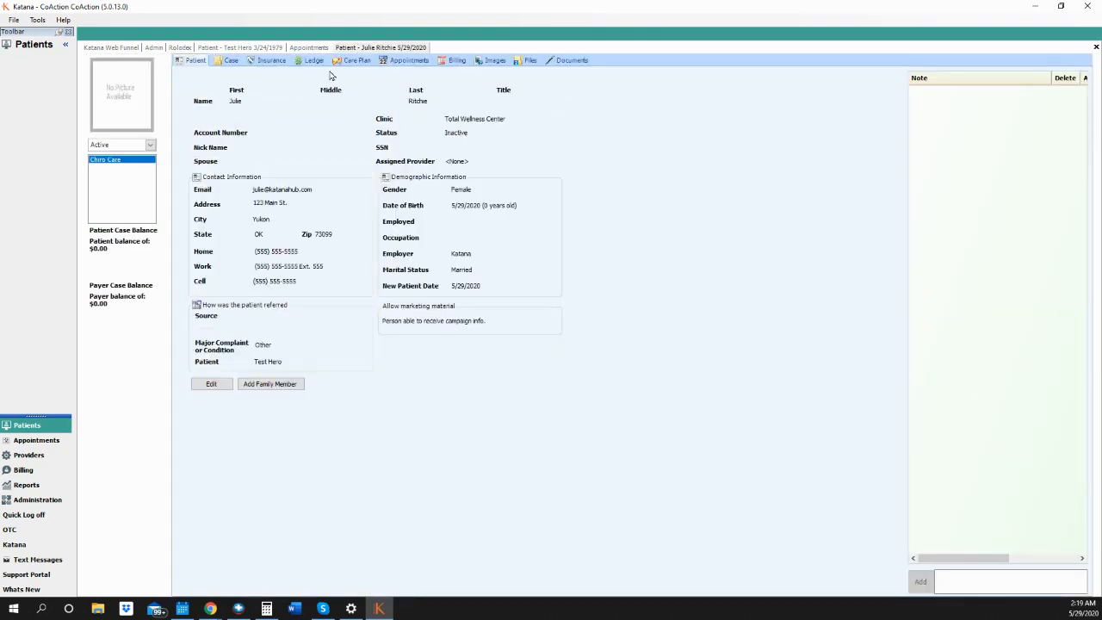
left_click(268, 61)
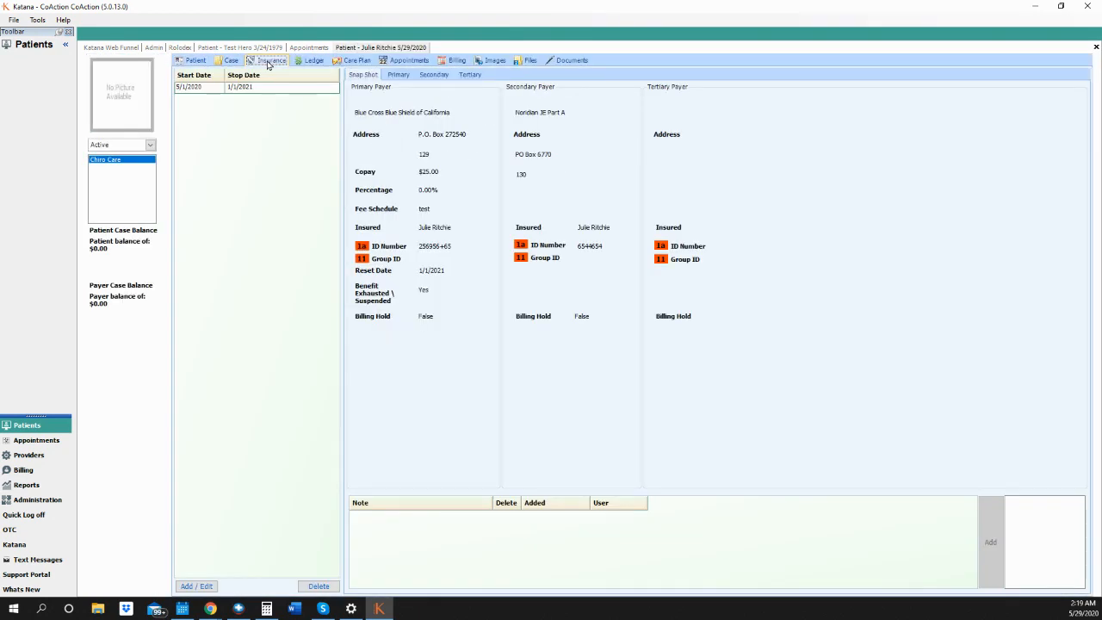